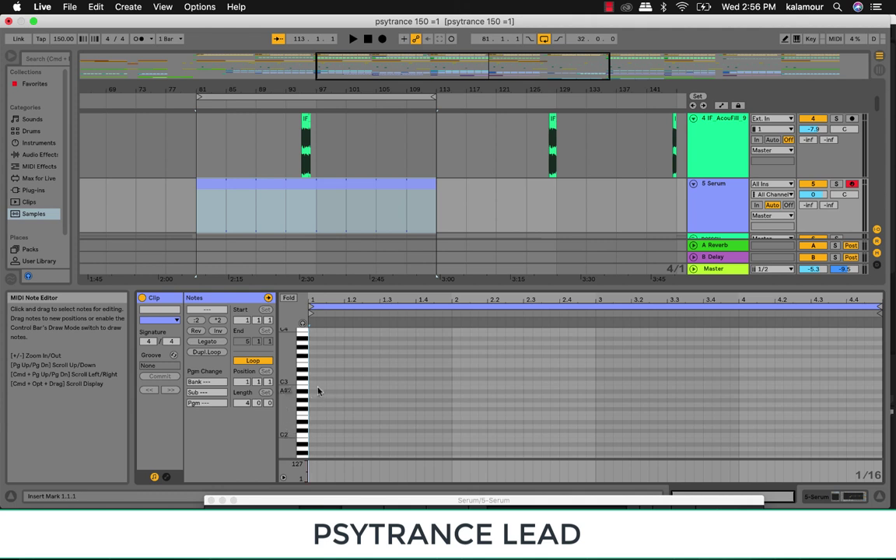
Step: Solo the Serum track and start looped playback of its clip from bar 81
click(319, 184)
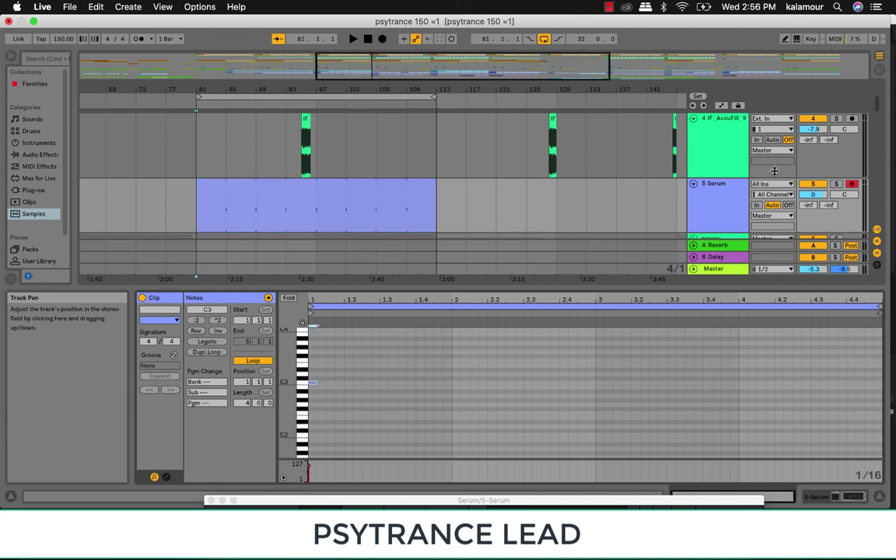
scroll(774, 170, up, 3)
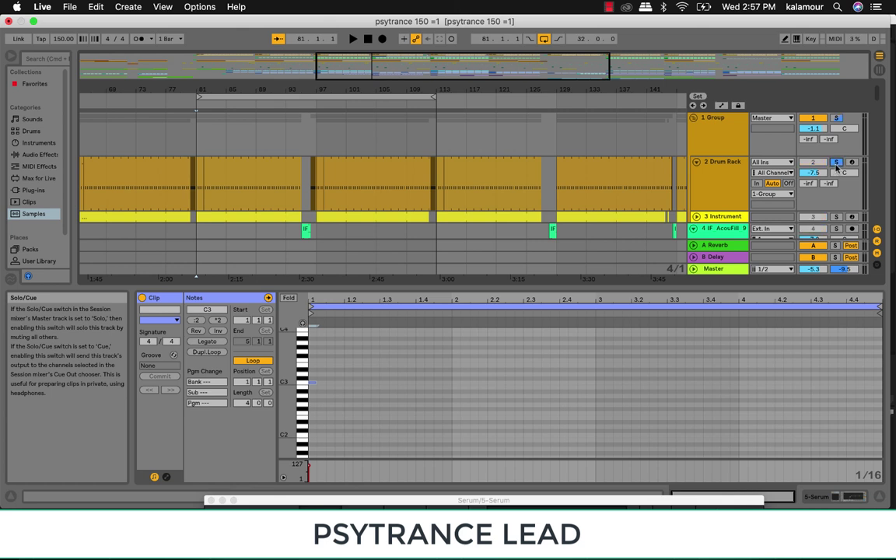
scroll(809, 183, down, 3)
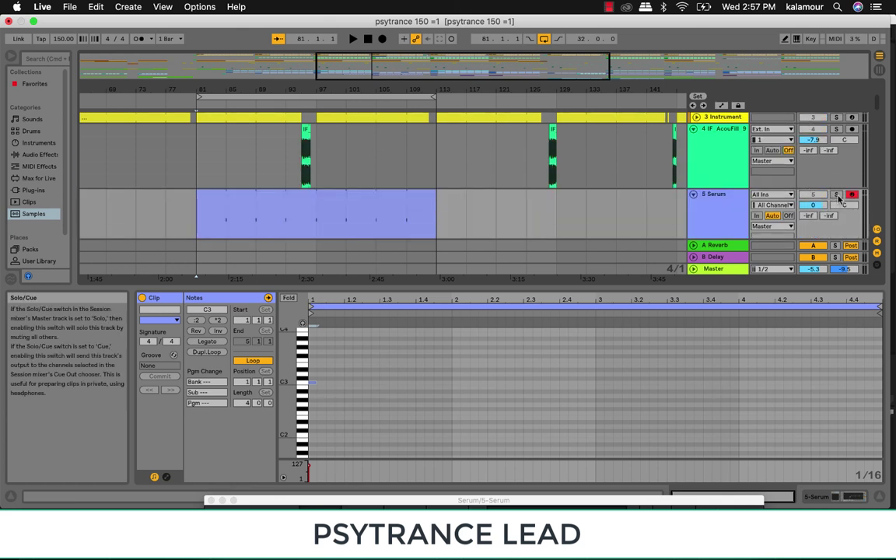
scroll(837, 196, down, 2)
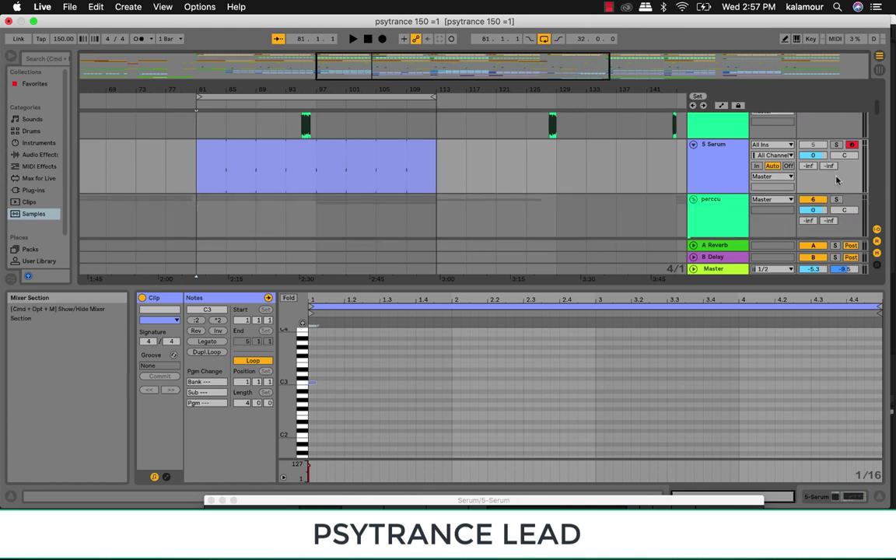
key(space)
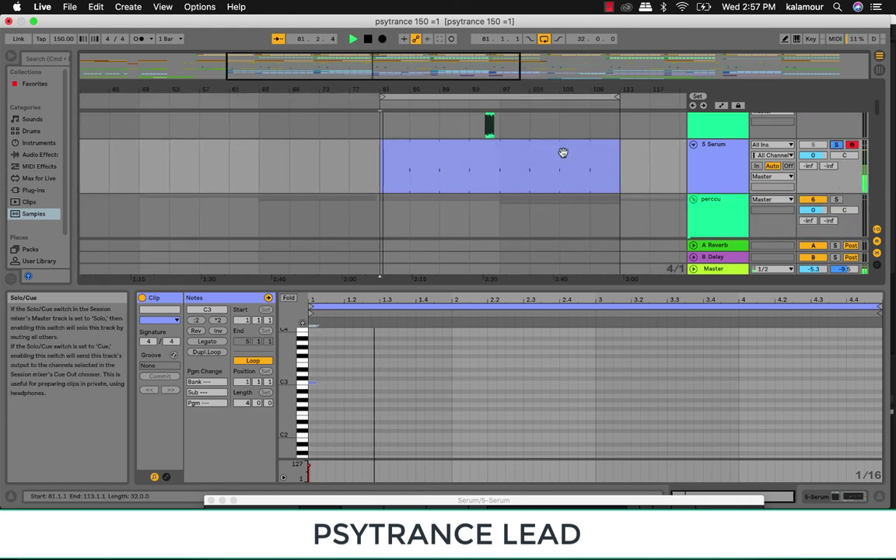
Step: Add a C3 note at beat 1.2 in the Serum clip and lengthen it to two sixteenths
double_click(330, 382)
right_click(370, 377)
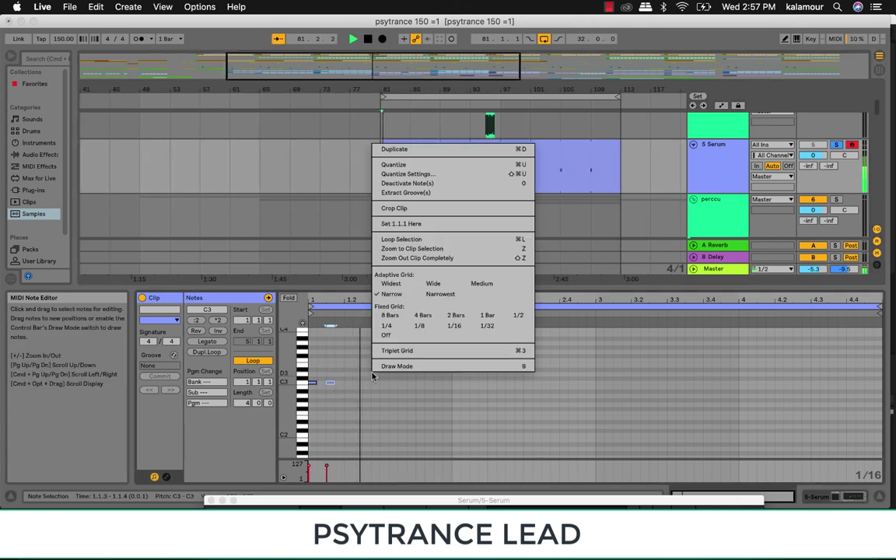
click(442, 332)
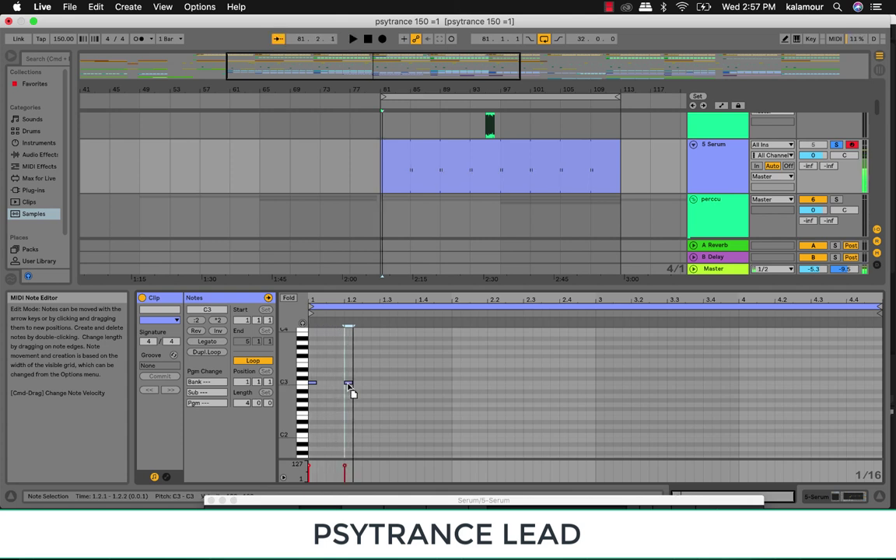
drag(351, 383, 359, 383)
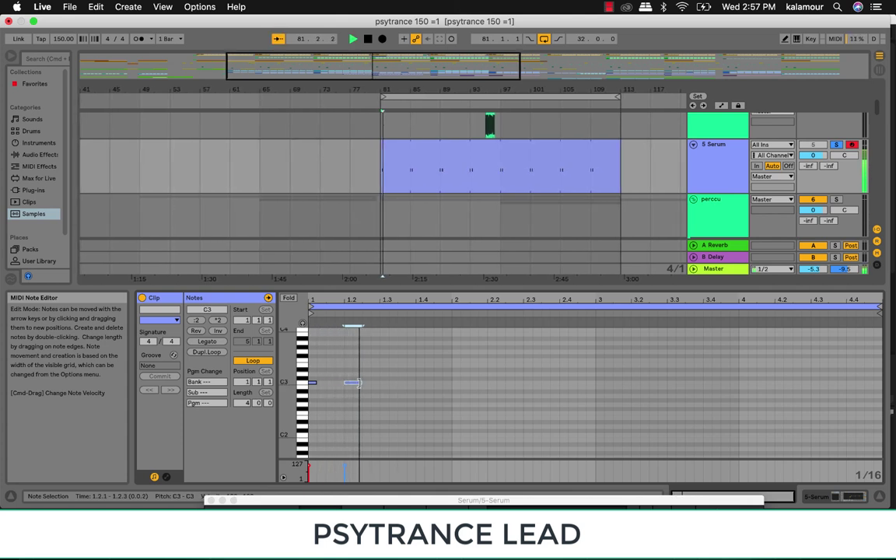
Step: Add C3 sixteenth notes at 1.2.4, 1.3.3 and 1.4.2, plus a shorter C3 note at 1.4.4
double_click(377, 382)
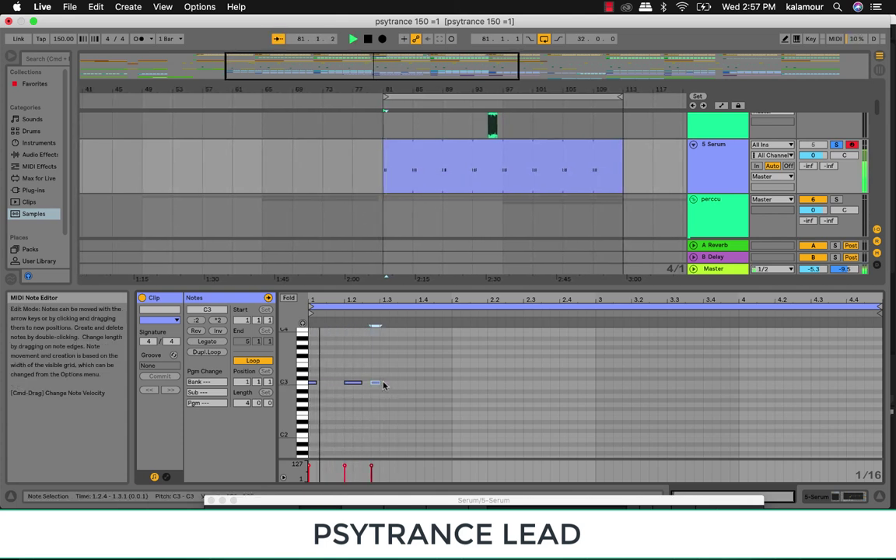
double_click(402, 382)
key(space)
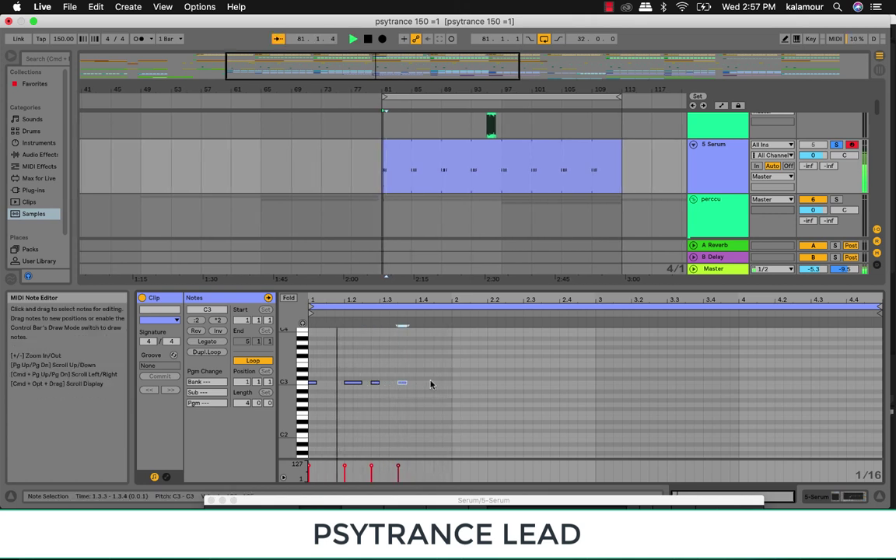
double_click(429, 383)
double_click(446, 383)
click(459, 385)
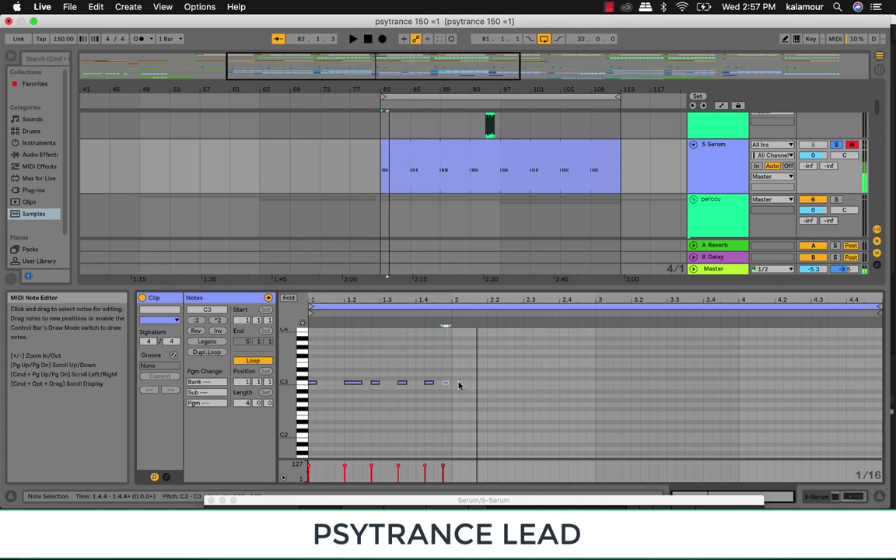
Step: Play the clip and add C3 notes at 2.1.1 and 2.2.1, each two sixteenths long
key(space)
double_click(456, 382)
double_click(491, 383)
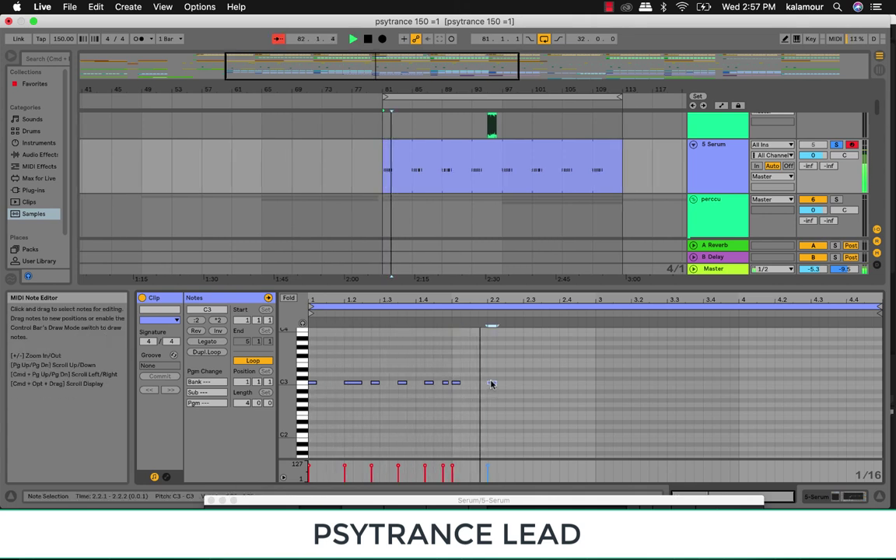
drag(491, 383, 514, 383)
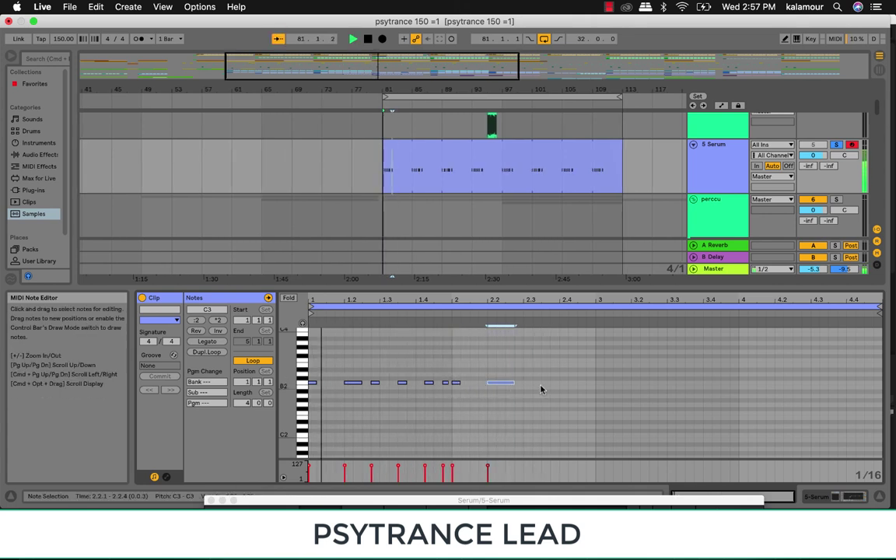
drag(514, 382, 465, 382)
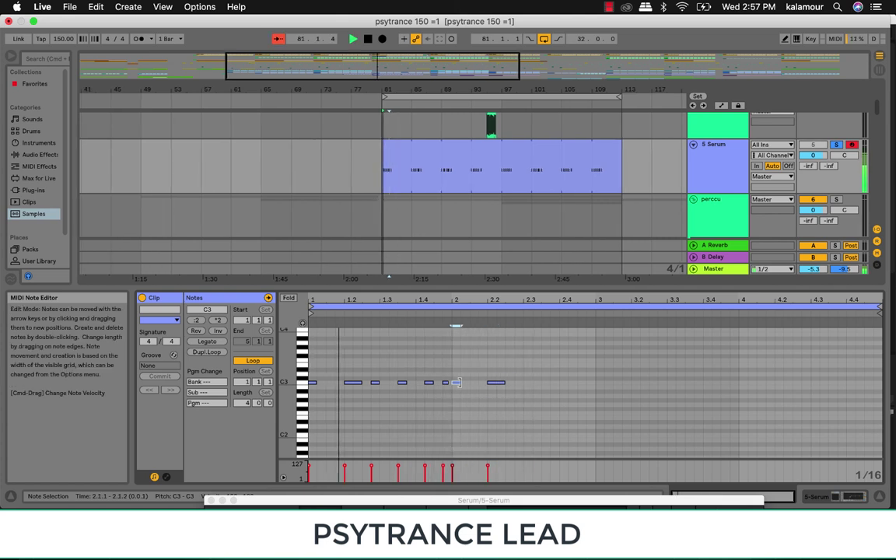
Step: Add C3 sixteenth notes at 2.2.4, 2.3.2, 2.3.3, 2.3.4 and 2.4.2
double_click(518, 383)
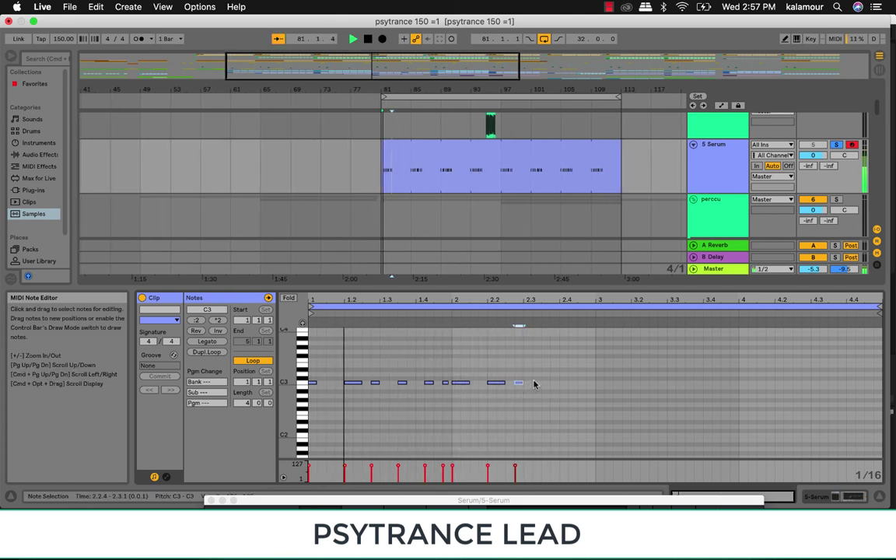
double_click(536, 383)
double_click(545, 384)
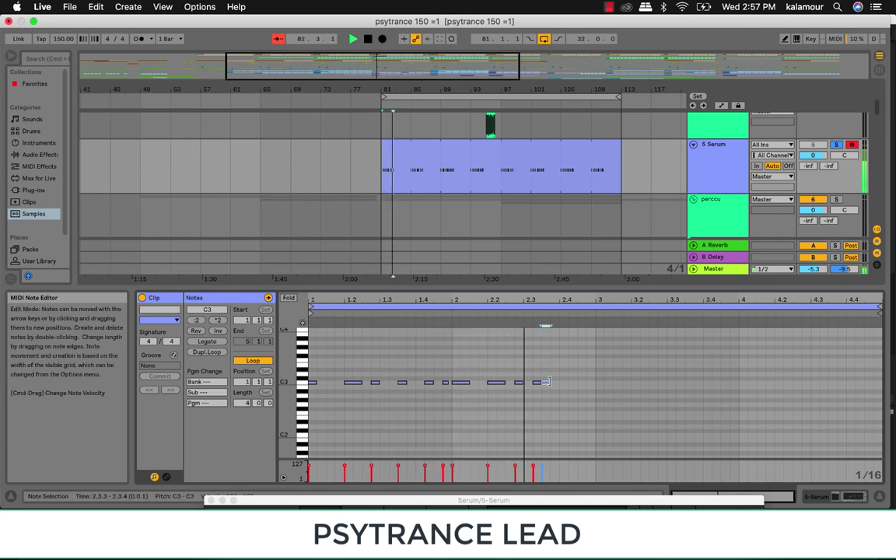
double_click(553, 384)
drag(559, 378, 532, 387)
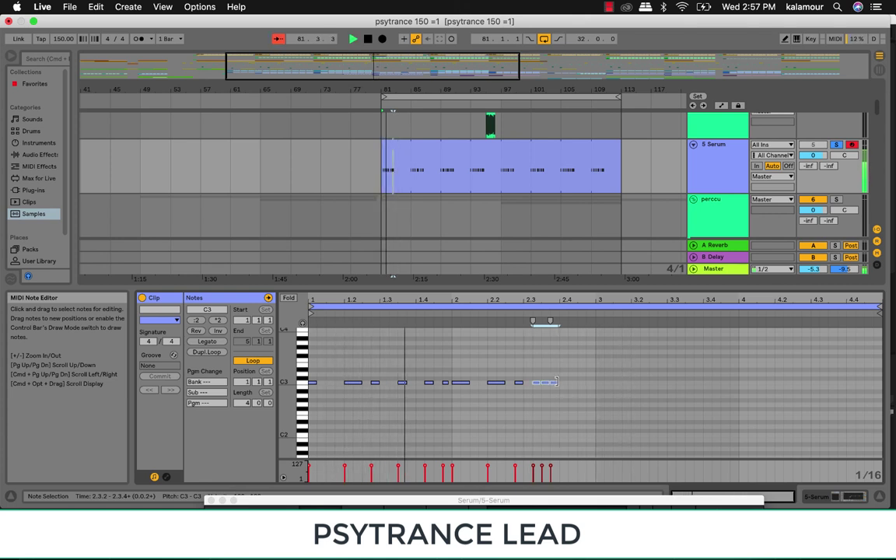
double_click(573, 383)
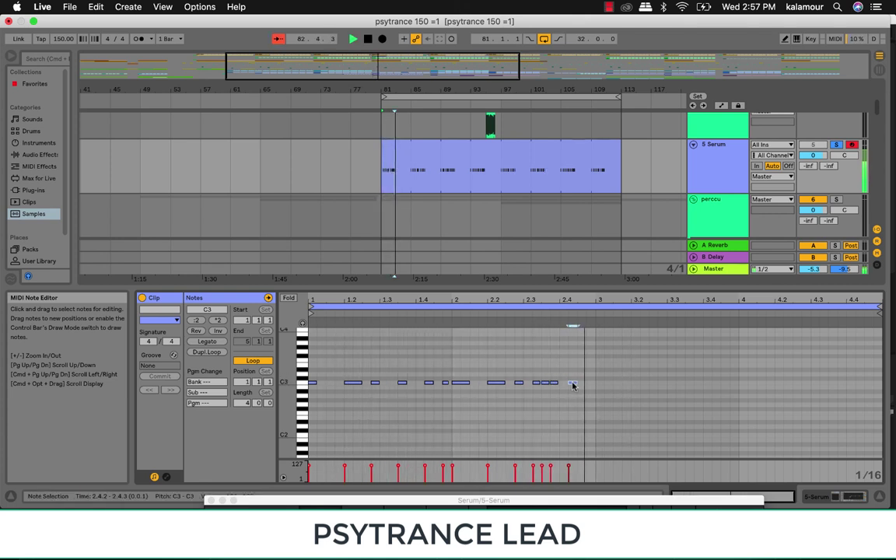
Step: Delete the C3 note at 2.3.3 and move the note at 2.4.2 to 2.4.1
click(542, 389)
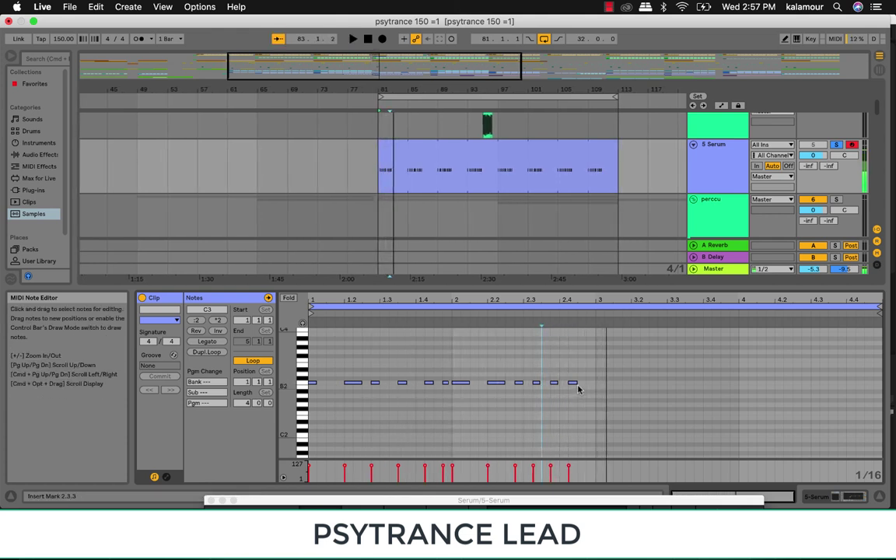
key(space)
drag(574, 383, 571, 382)
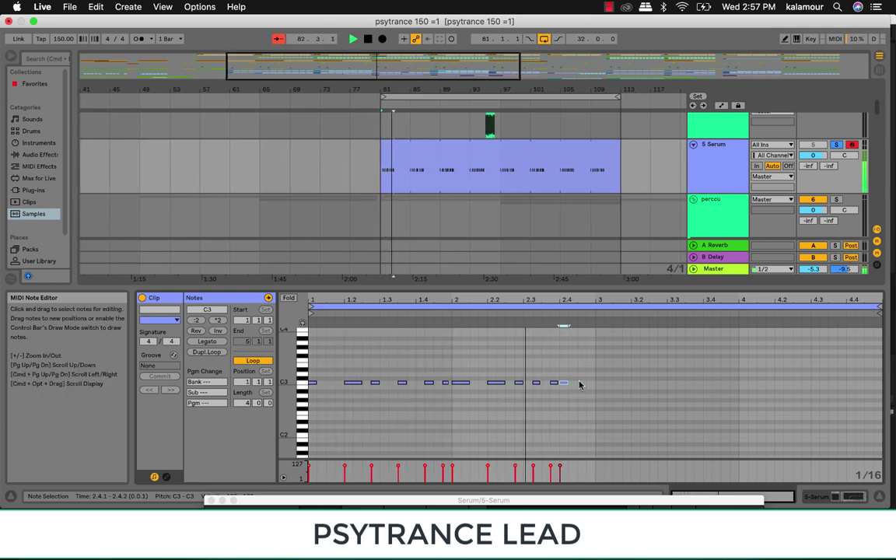
Step: Add a C3 note at 2.4.3 and size it to slightly under two sixteenths
double_click(579, 382)
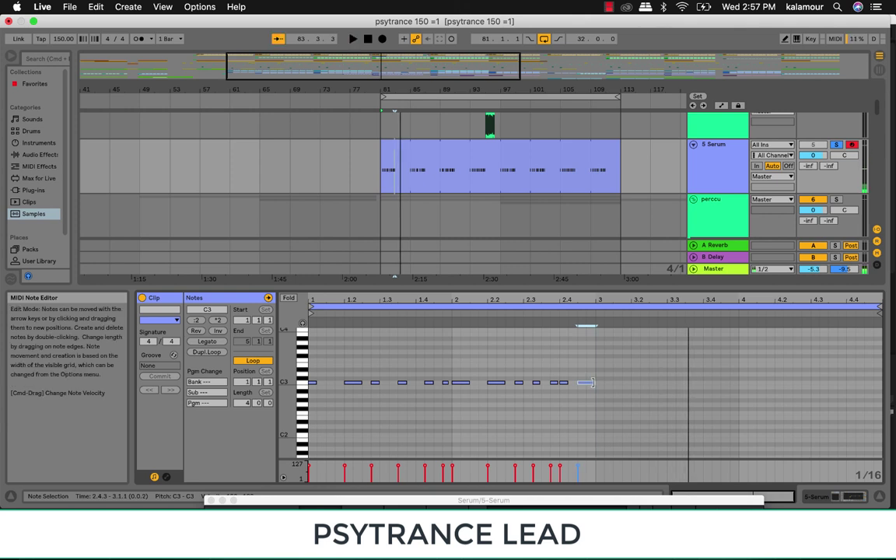
drag(585, 382, 593, 381)
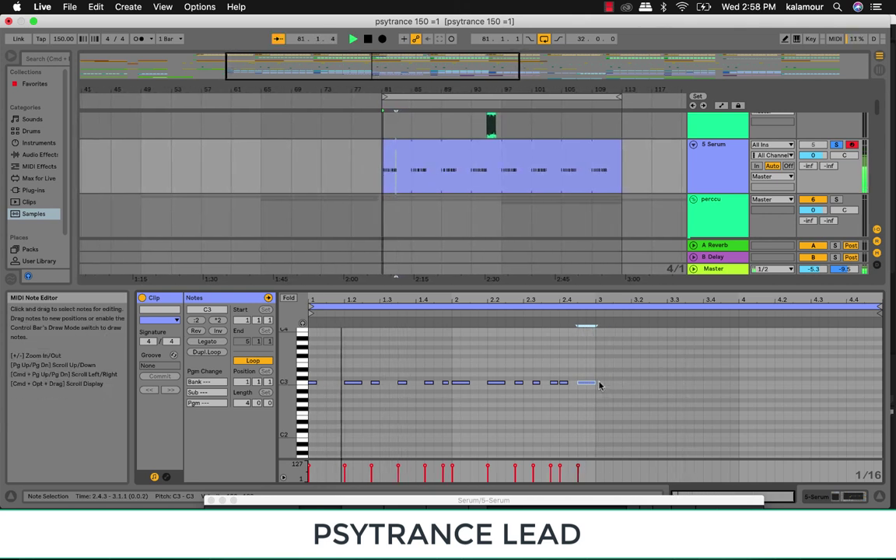
drag(591, 382, 588, 382)
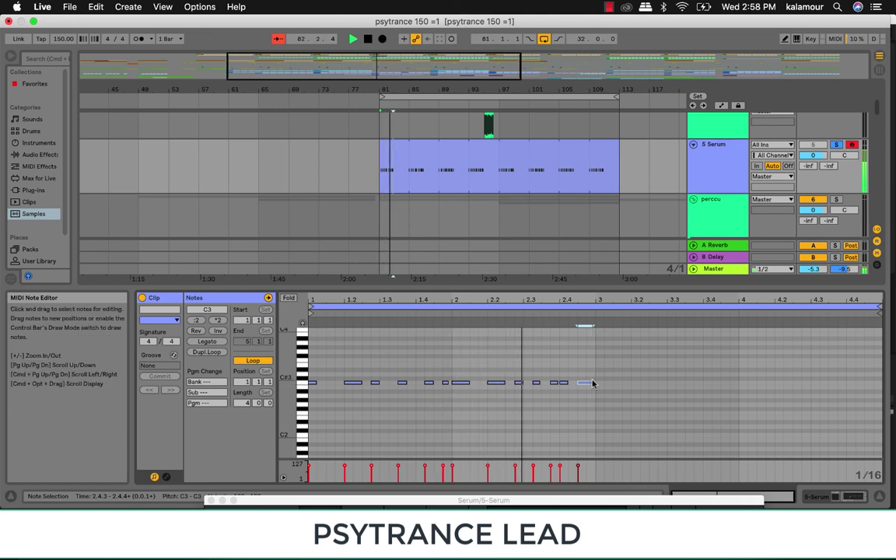
Step: Add a one-sixteenth C3 note at 3.1.1, a two-sixteenth one at 3.2.1 and a shorter one at 3.2.4
double_click(600, 383)
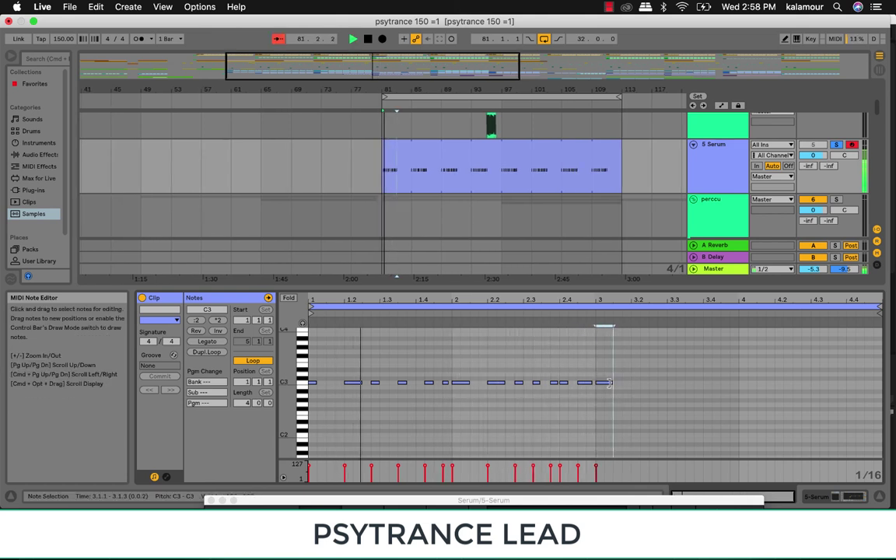
drag(609, 382, 604, 383)
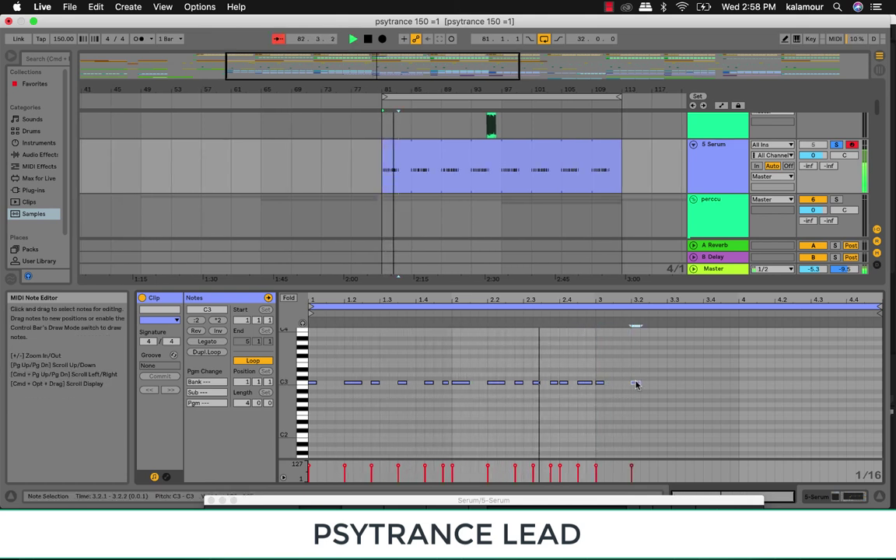
double_click(635, 382)
double_click(669, 383)
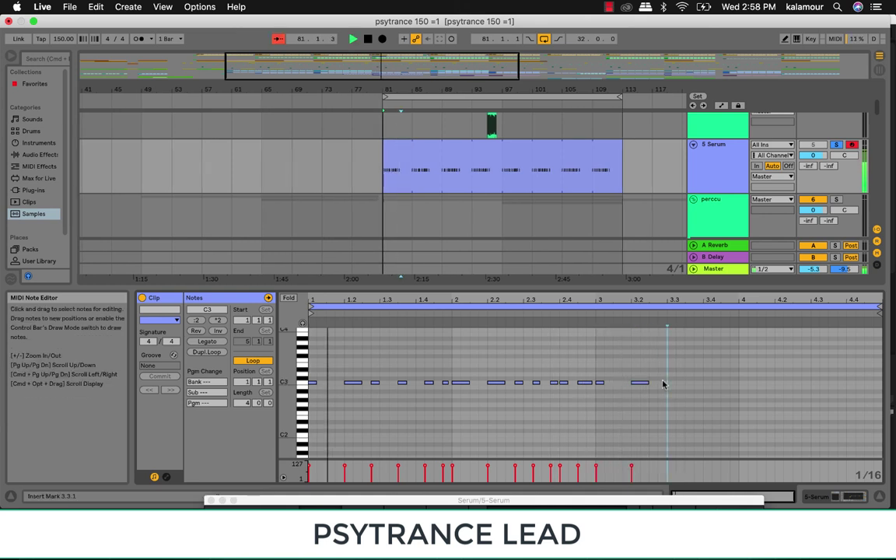
drag(666, 382, 660, 382)
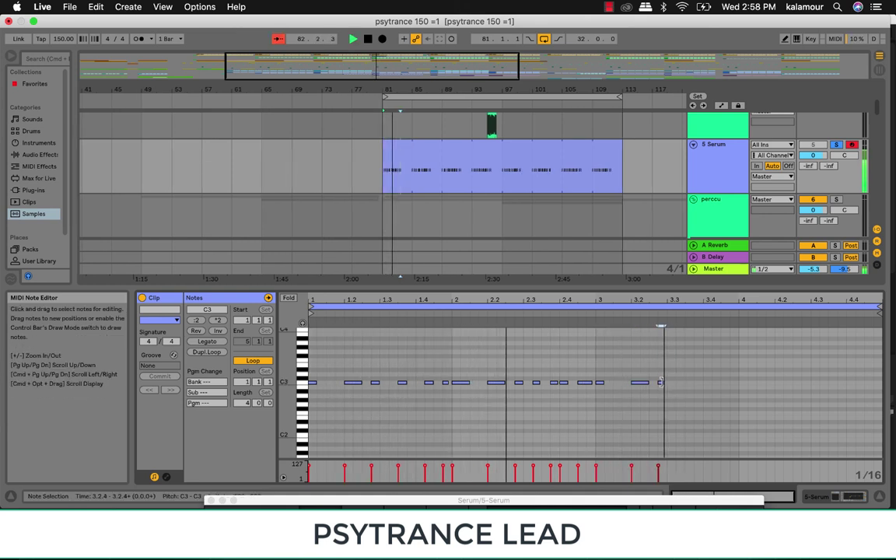
Step: Add C3 notes at 3.3.1, 3.3.3, 3.4.1 and 3.4.3, making the 3.4.1 note slightly under two sixteenths long
double_click(670, 382)
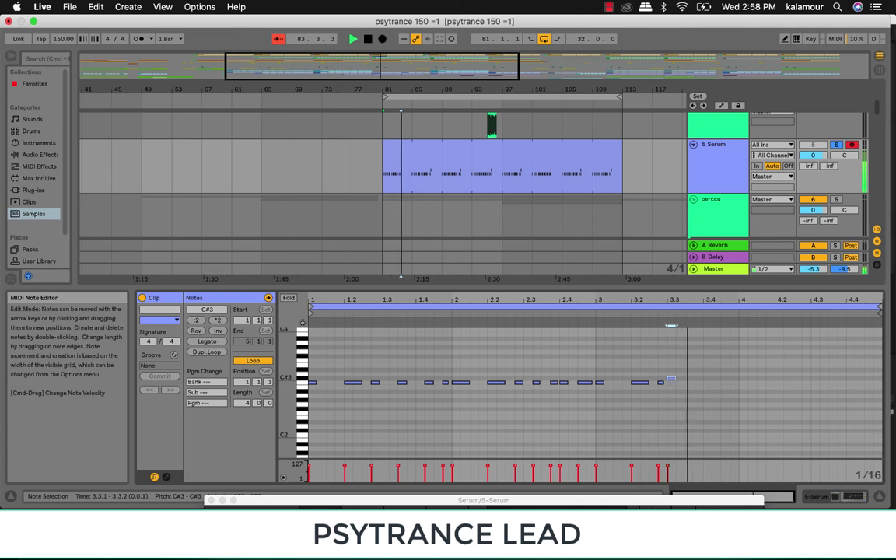
double_click(687, 383)
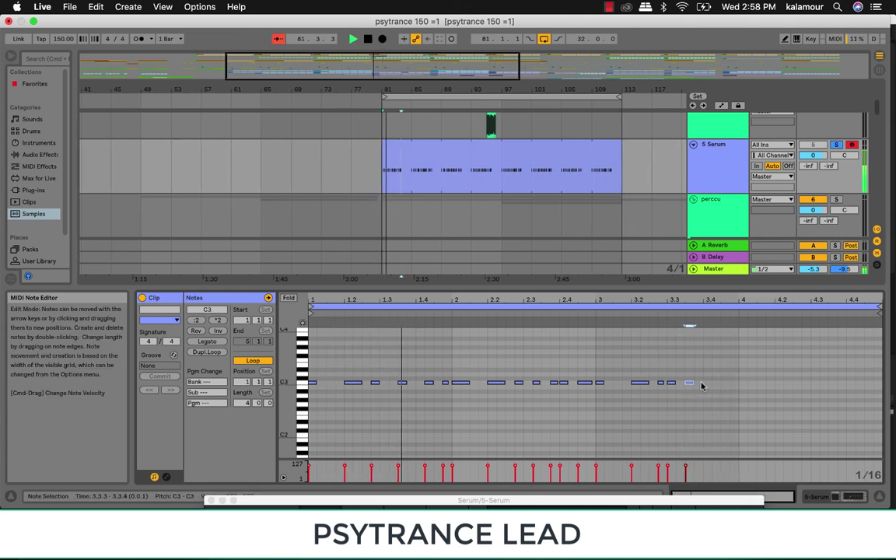
double_click(706, 384)
click(716, 383)
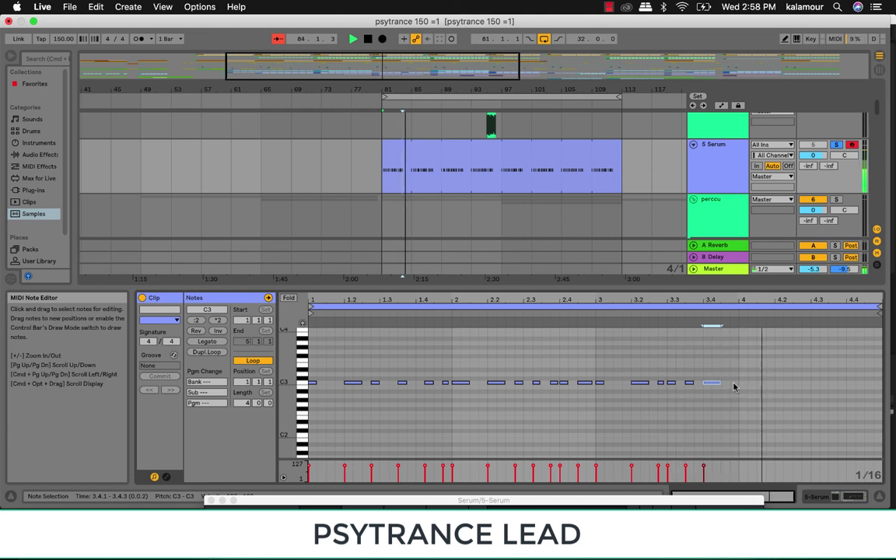
drag(720, 383, 717, 382)
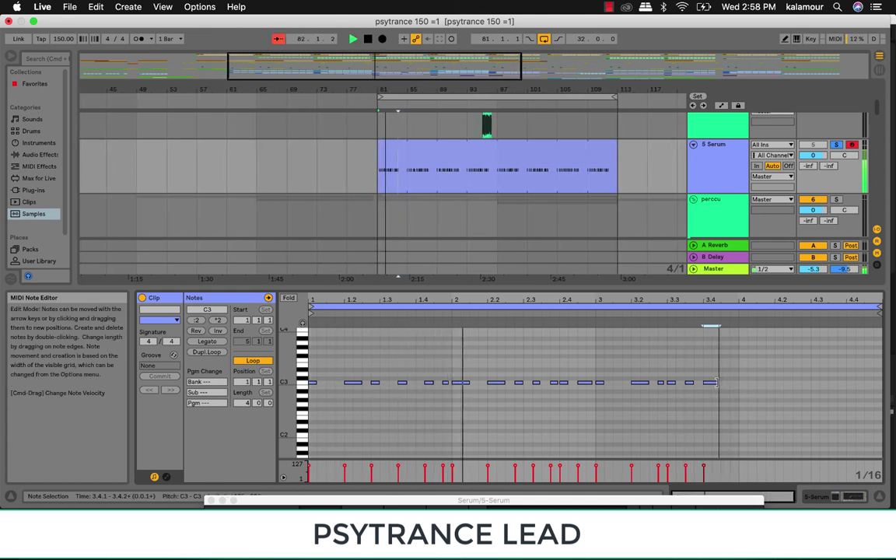
double_click(725, 383)
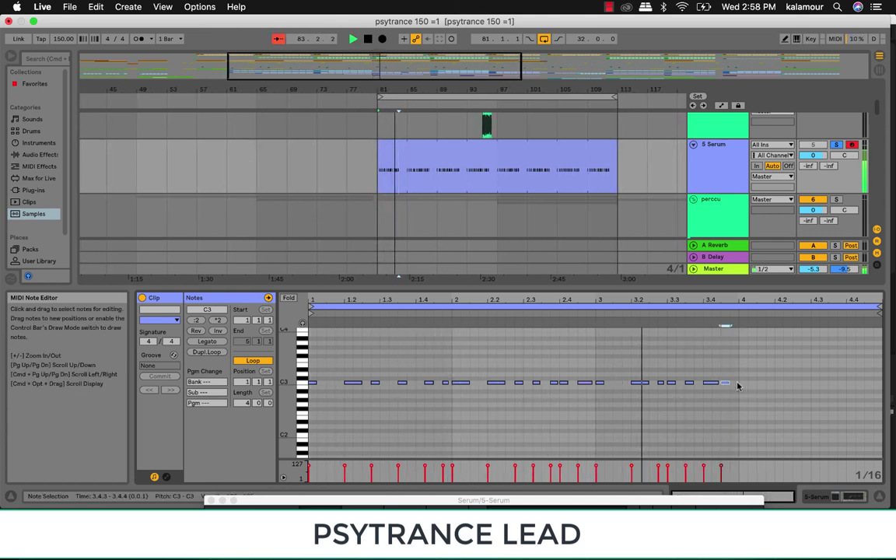
Step: Add a one-sixteenth C3 note at 4.1.1 and a two-sixteenth C3 note at 4.2.1
double_click(744, 384)
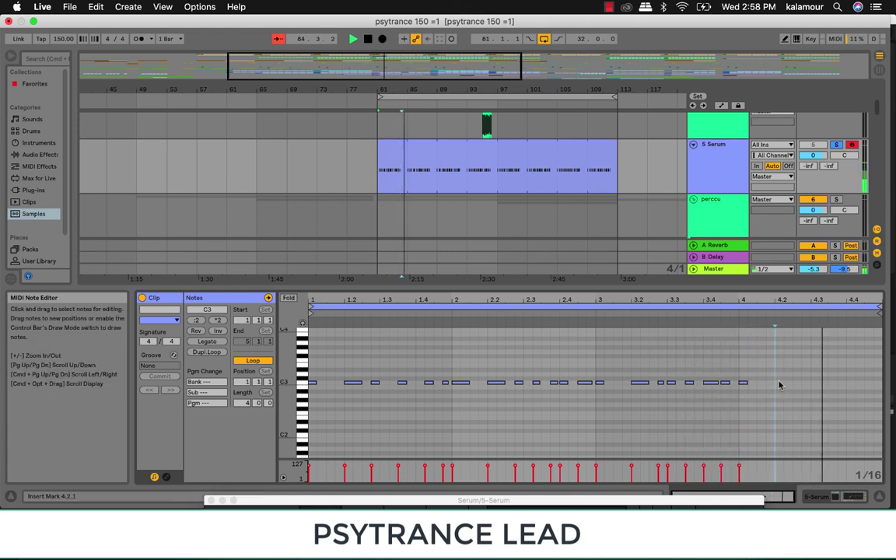
double_click(781, 383)
drag(782, 382, 793, 382)
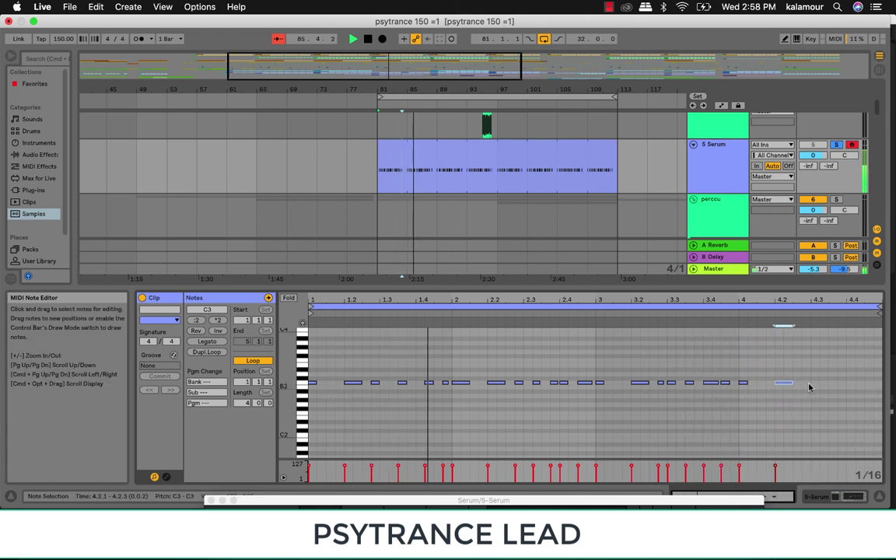
Step: Add one-sixteenth C3 notes at 4.2.4, 4.3.2, 4.3.4 and 4.4.3
double_click(806, 383)
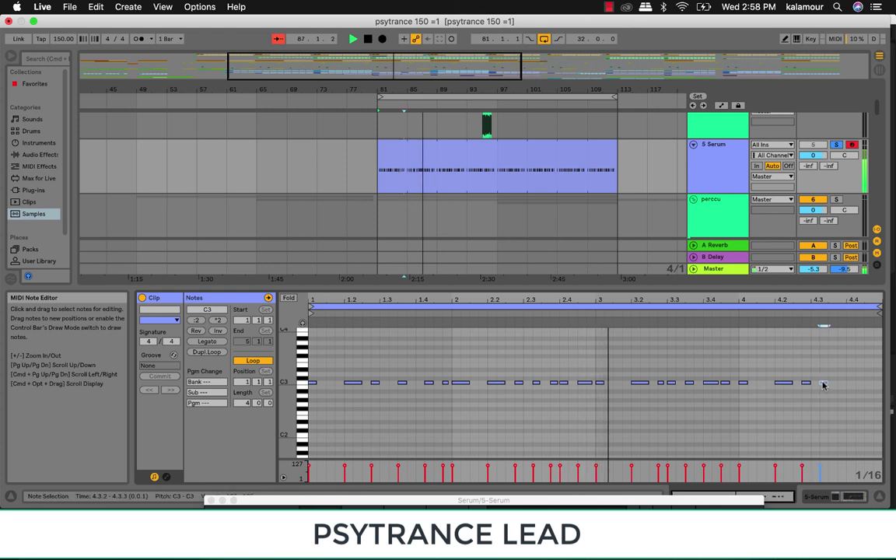
double_click(823, 384)
double_click(842, 383)
double_click(872, 385)
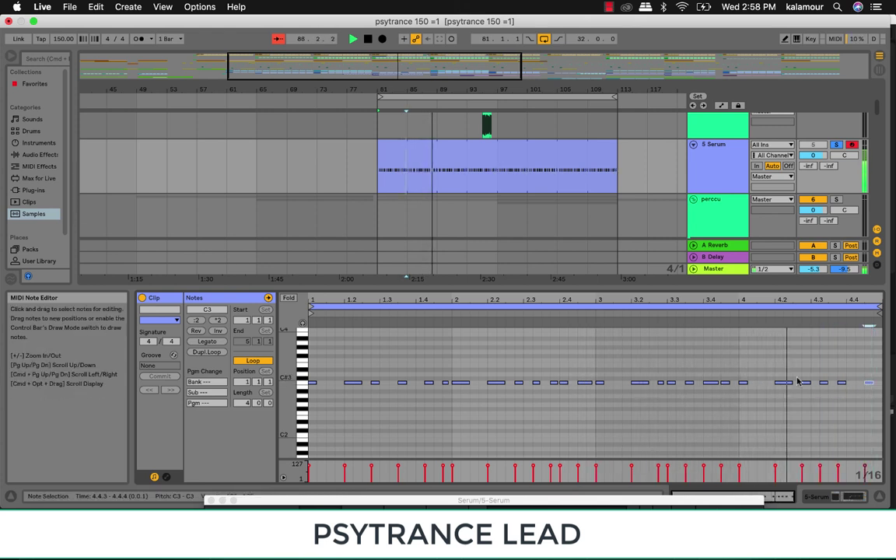
Step: Switch the note grid to 1/32, shorten the 4.4.3 note to fit it, and fill the clip's end with four 1/32 C3 notes
right_click(780, 367)
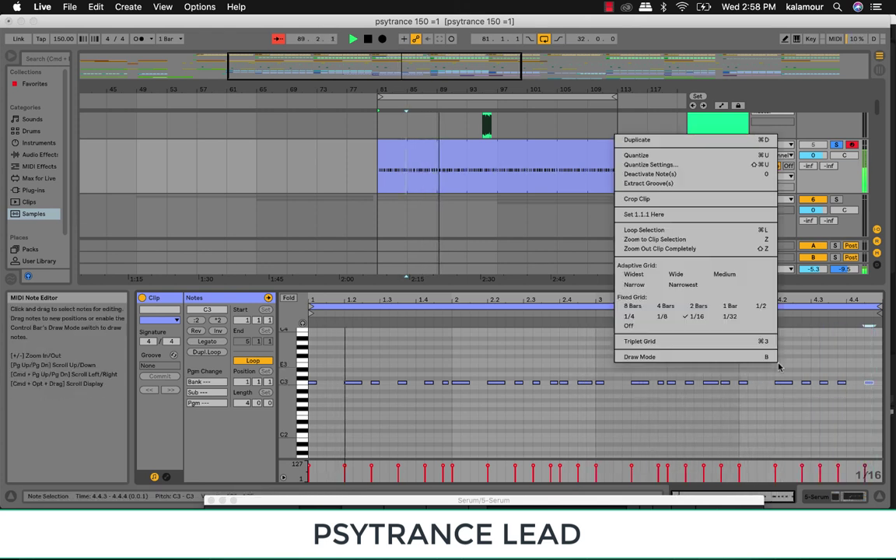
click(758, 324)
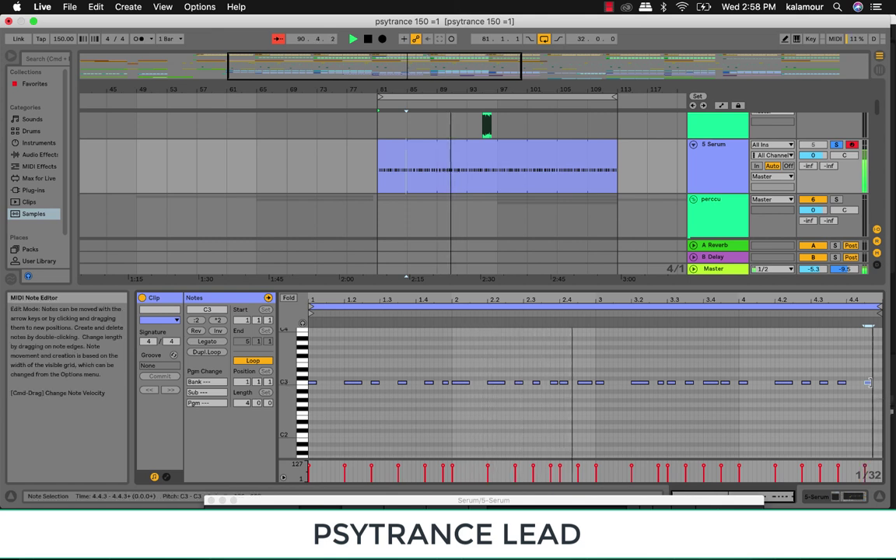
drag(873, 383, 871, 382)
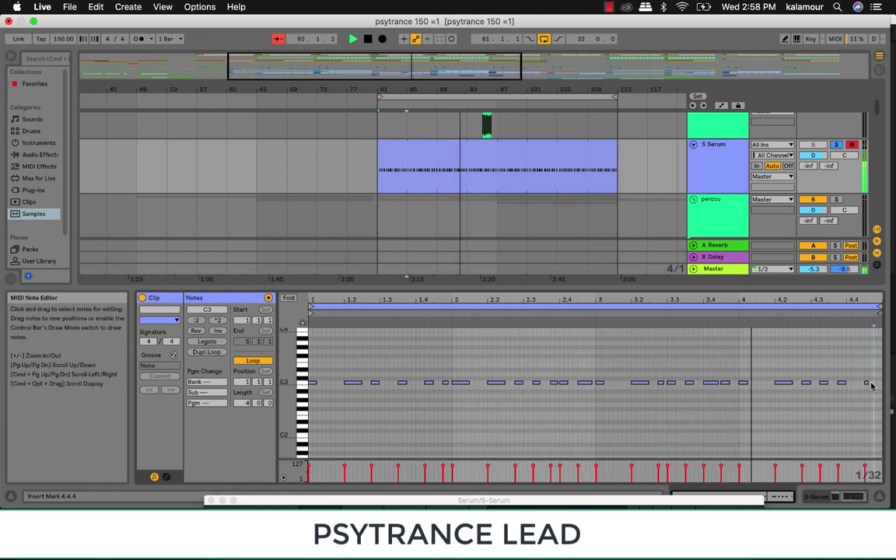
double_click(875, 382)
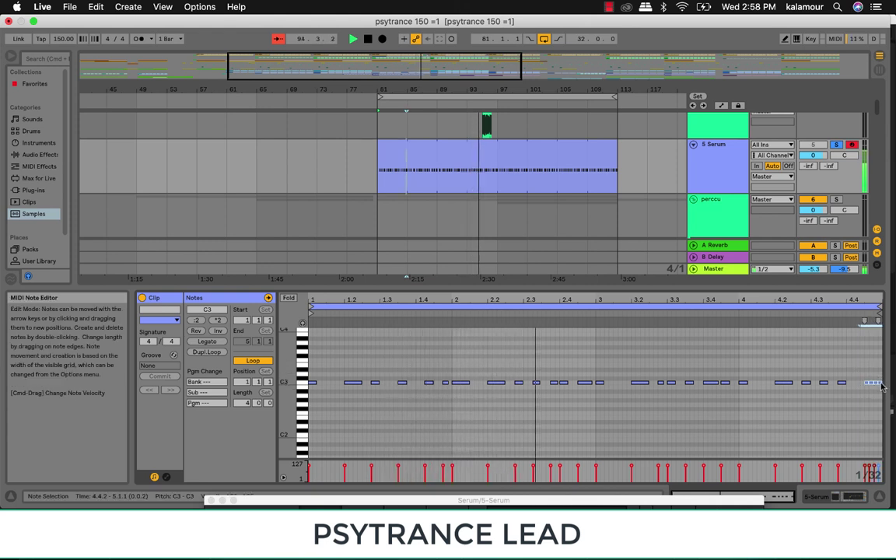
drag(859, 374, 882, 386)
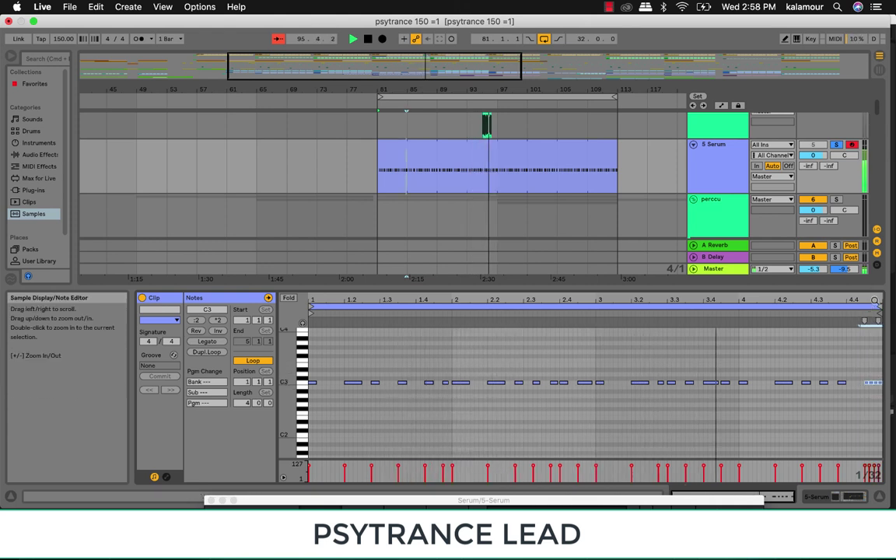
Step: Slightly shorten the four 1/32 notes at the end of bar 4 so small gaps separate them
drag(879, 300, 893, 387)
click(879, 382)
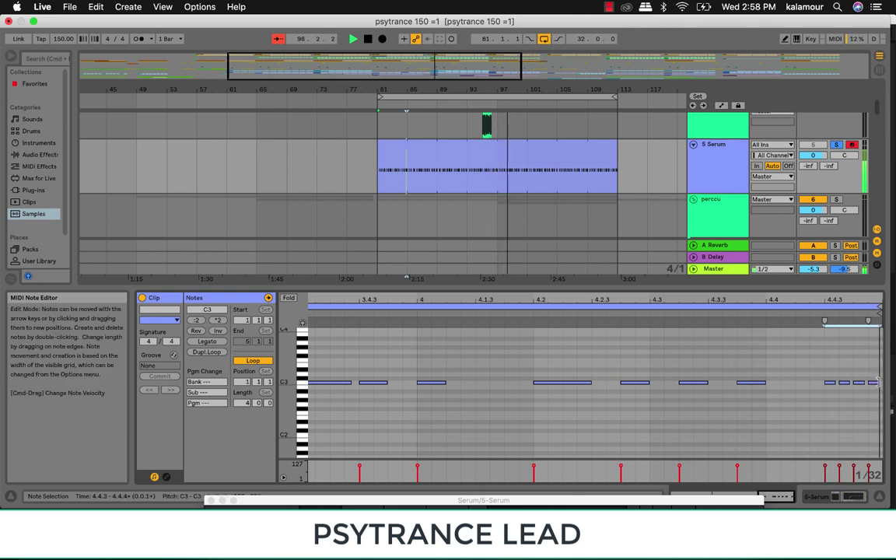
drag(848, 311, 848, 299)
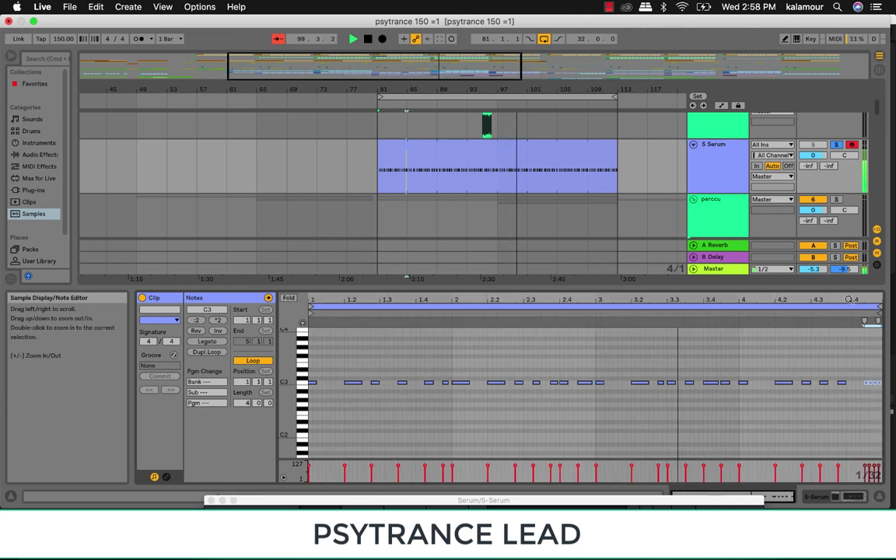
click(768, 382)
click(759, 385)
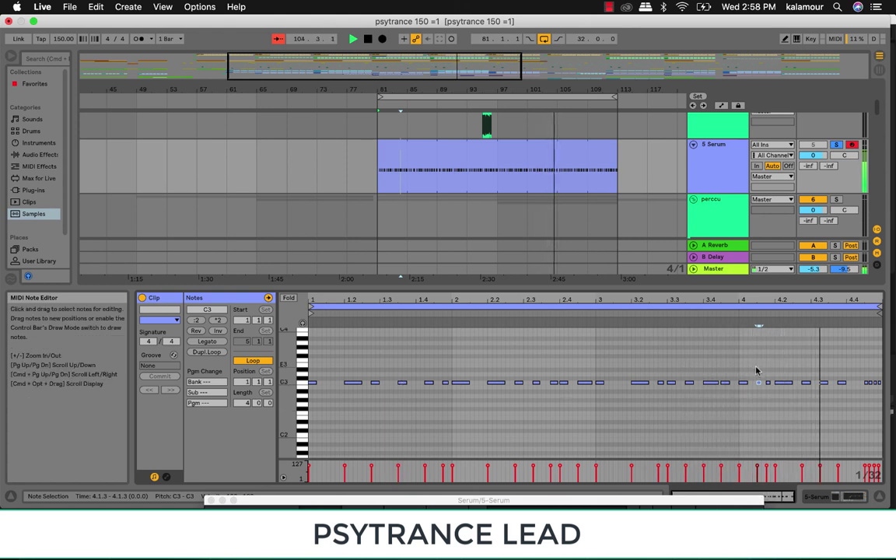
key(Delete)
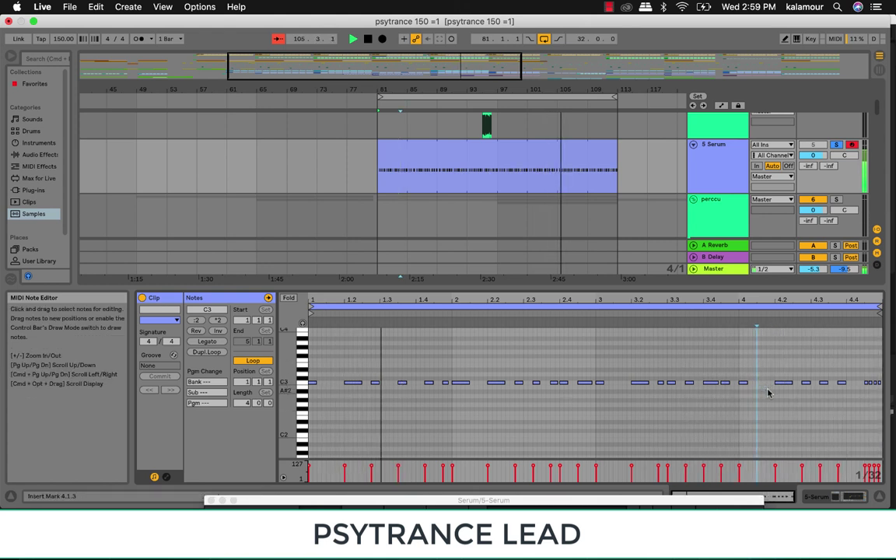
Step: Add short C3 notes at 2.1.4 and 4.4.2, and lower the Serum track's volume to -7.1 dB
click(481, 382)
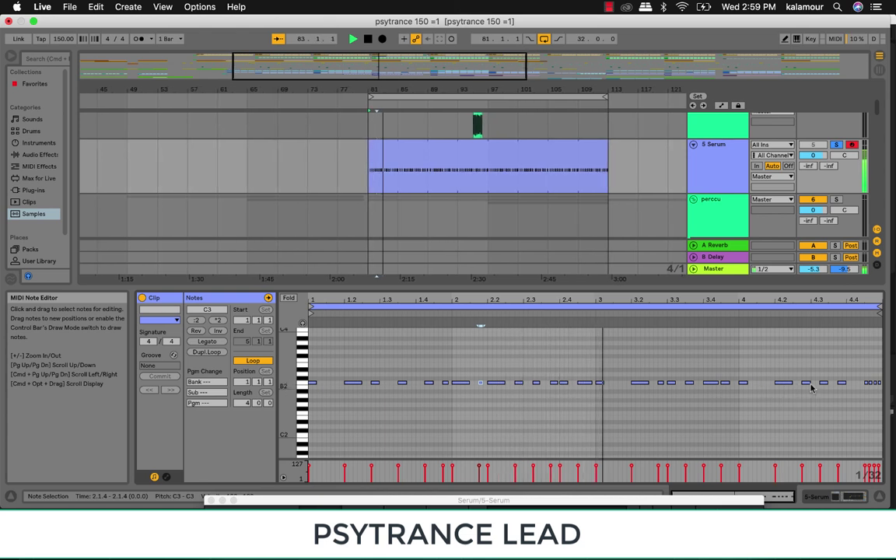
click(857, 382)
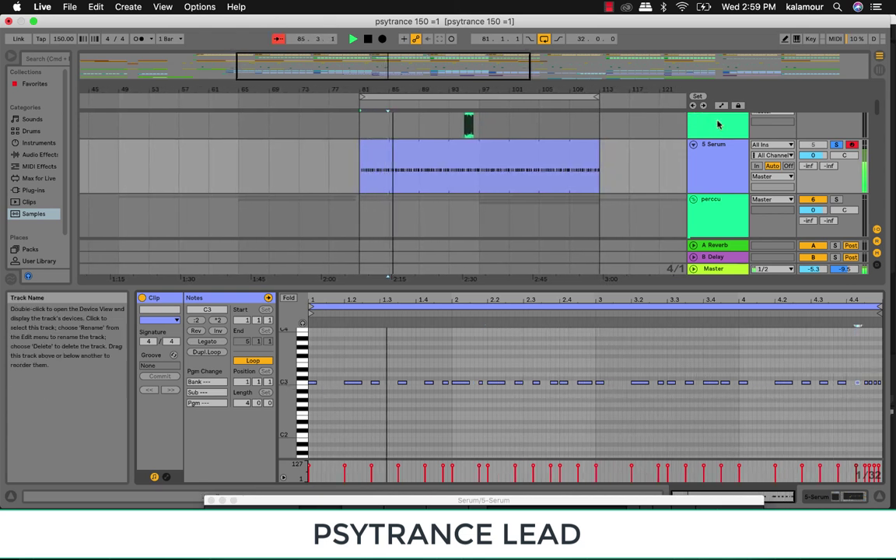
drag(813, 155, 813, 172)
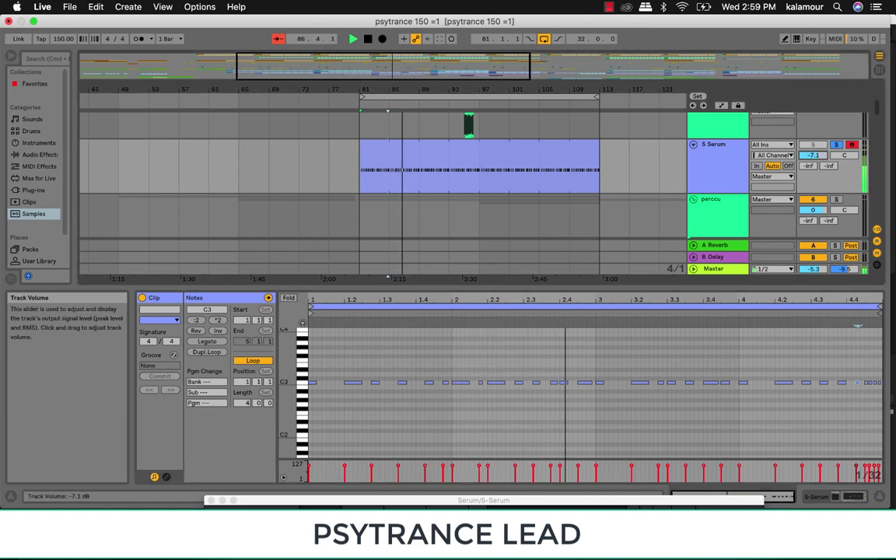
Step: Open the Serum editor, load the Analog wavetable Acid into oscillator A, and set that oscillator's octave to -2
double_click(713, 144)
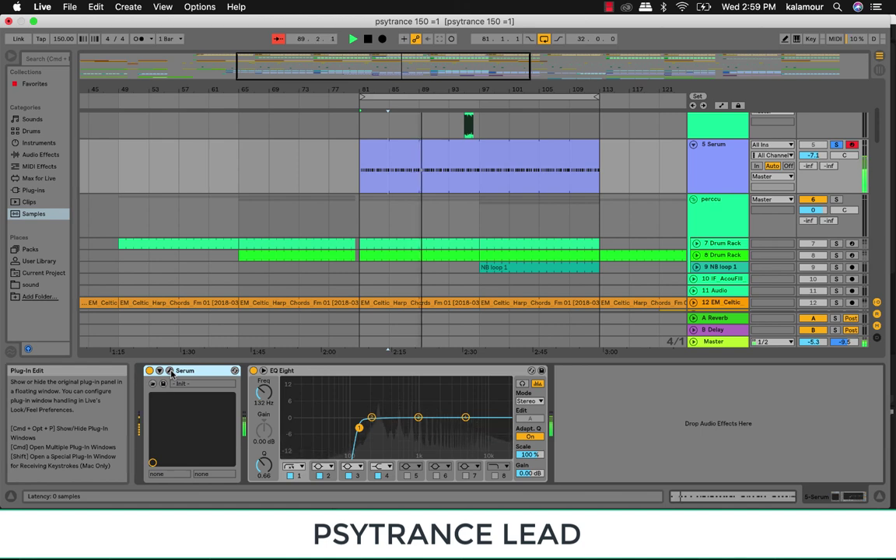
click(171, 371)
drag(507, 67, 352, 28)
click(225, 105)
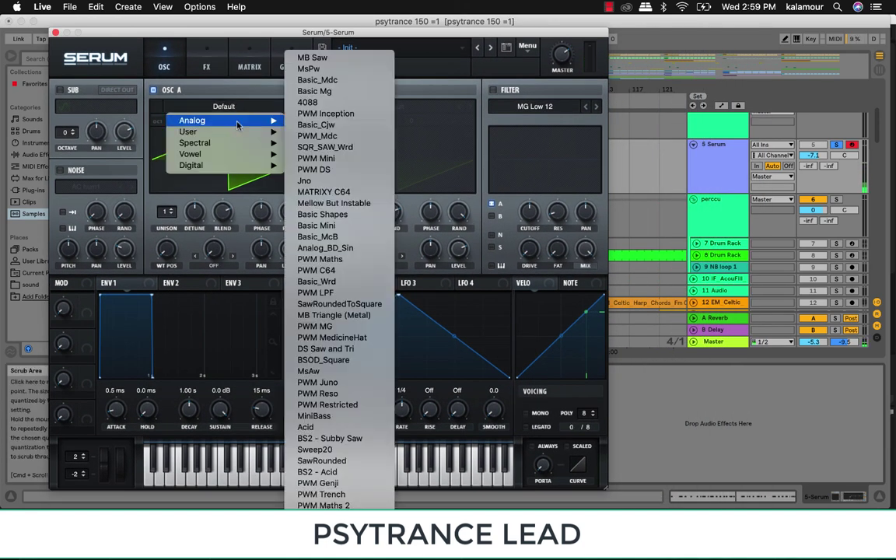
mouse_move(238, 123)
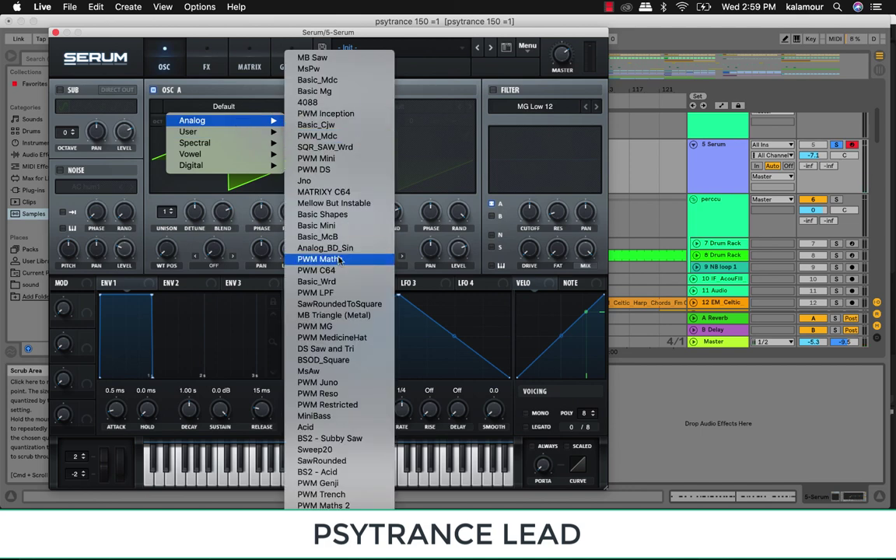
click(328, 428)
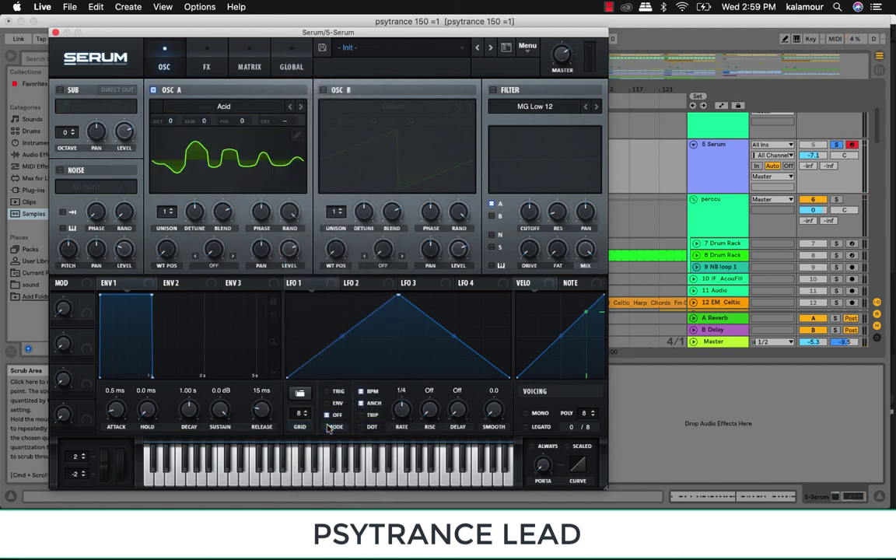
drag(172, 126, 176, 162)
Step: Modulate oscillator A's wavetable position with LFO 1 and set the LFO's rate to one bar
drag(165, 249, 194, 208)
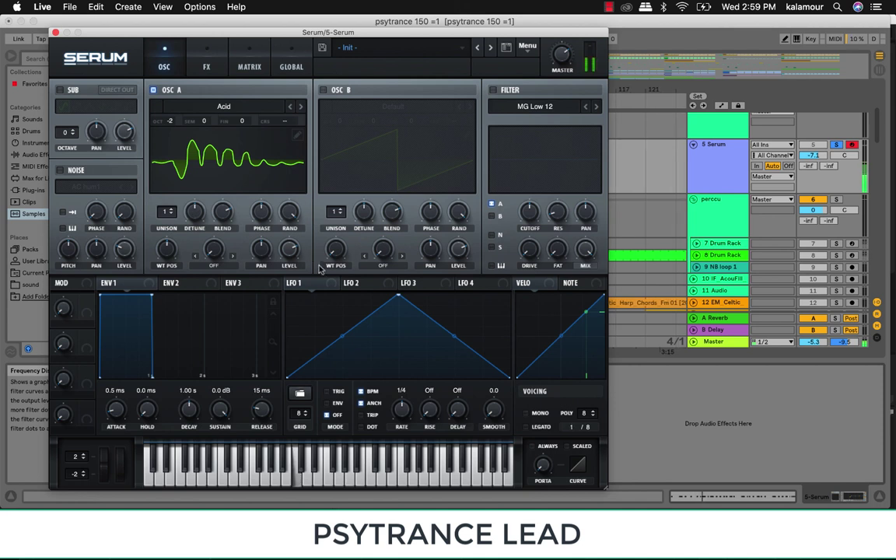
drag(166, 249, 167, 282)
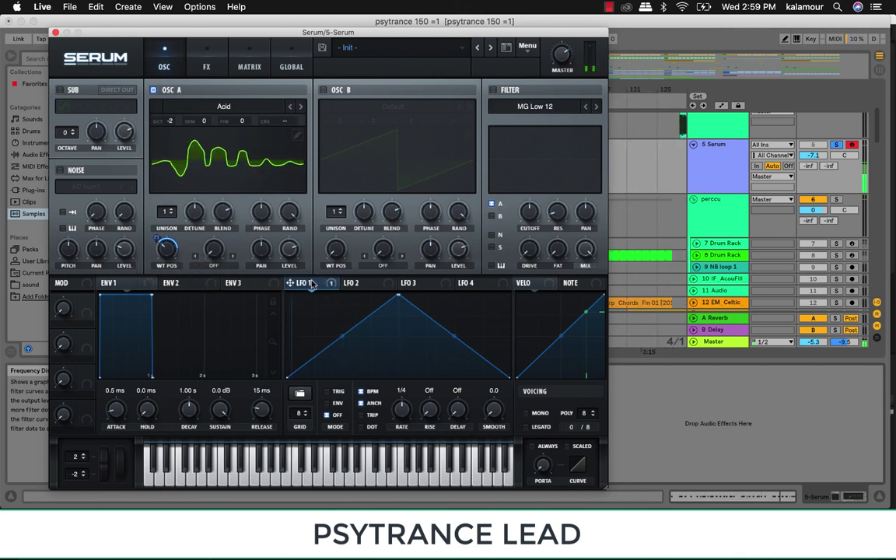
drag(401, 412, 405, 422)
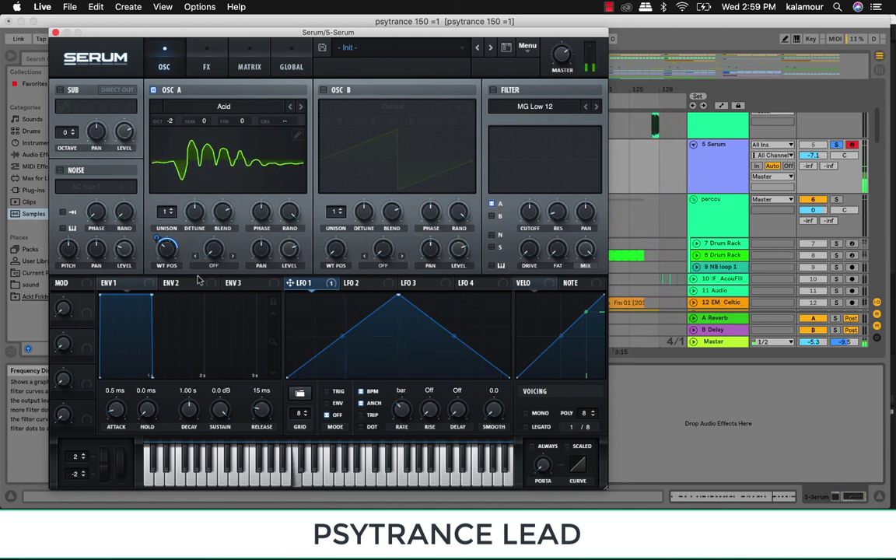
mouse_move(161, 269)
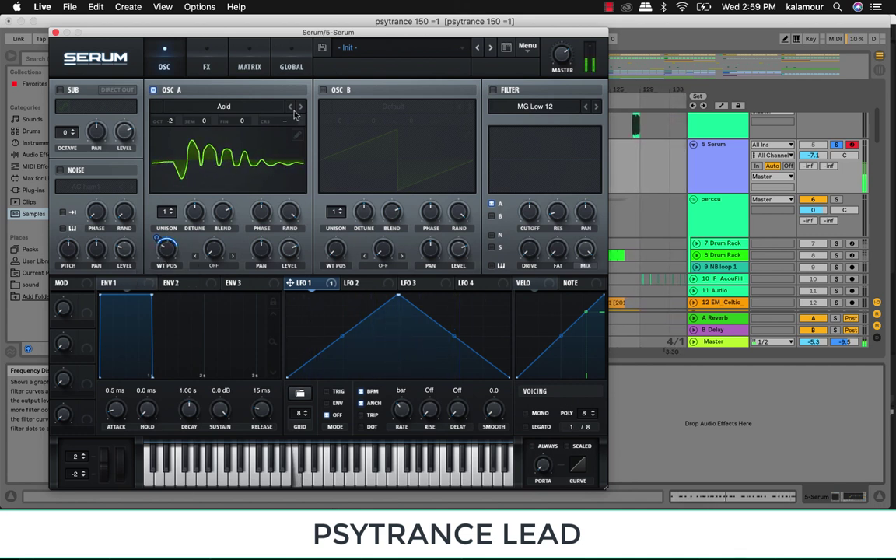
Step: Enable oscillator B with the Digital wavetable Shrats, setting its octave to -2 and its level to about 58%
click(323, 91)
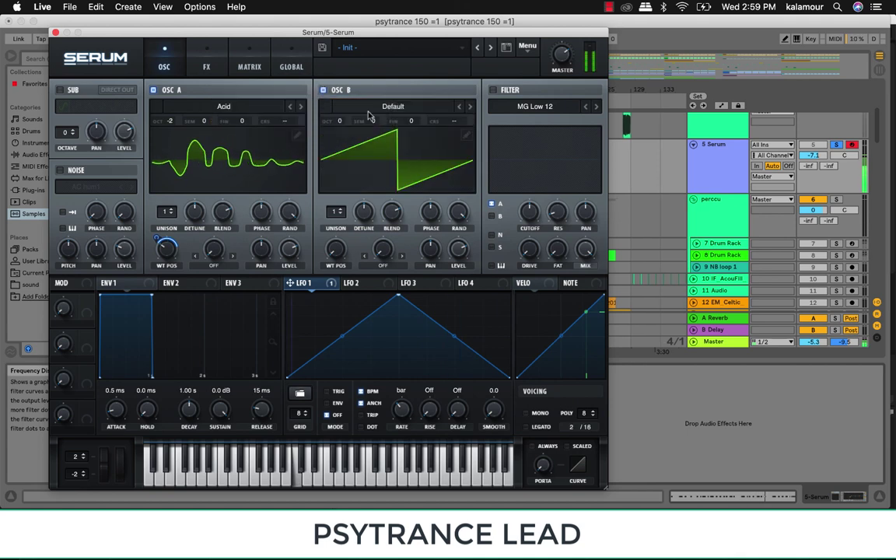
click(385, 108)
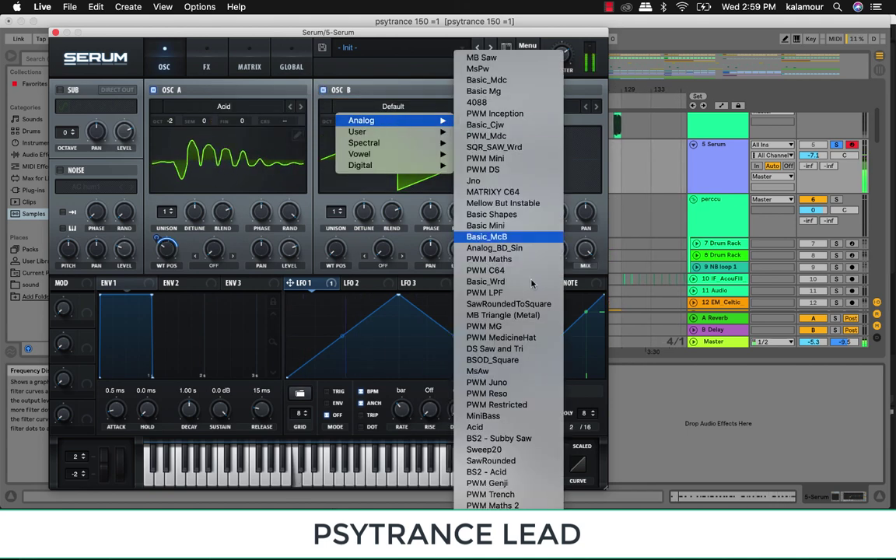
mouse_move(397, 168)
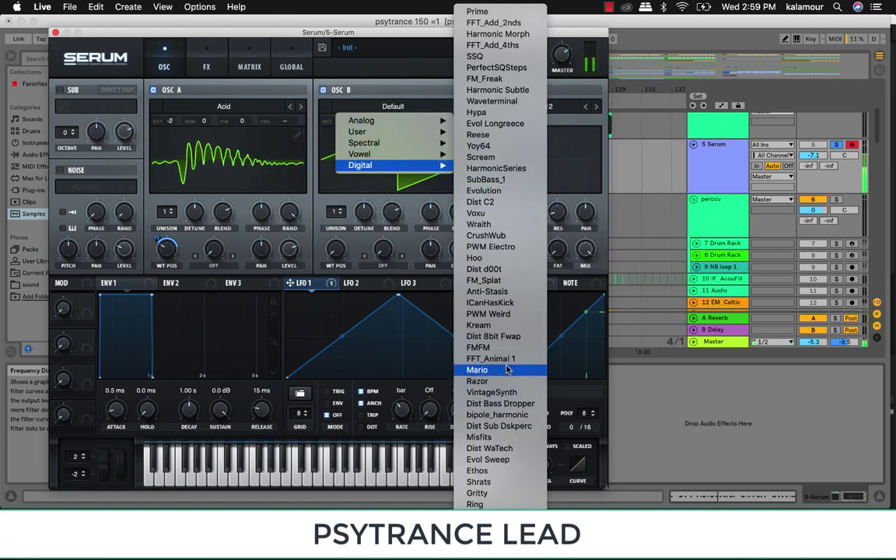
click(504, 484)
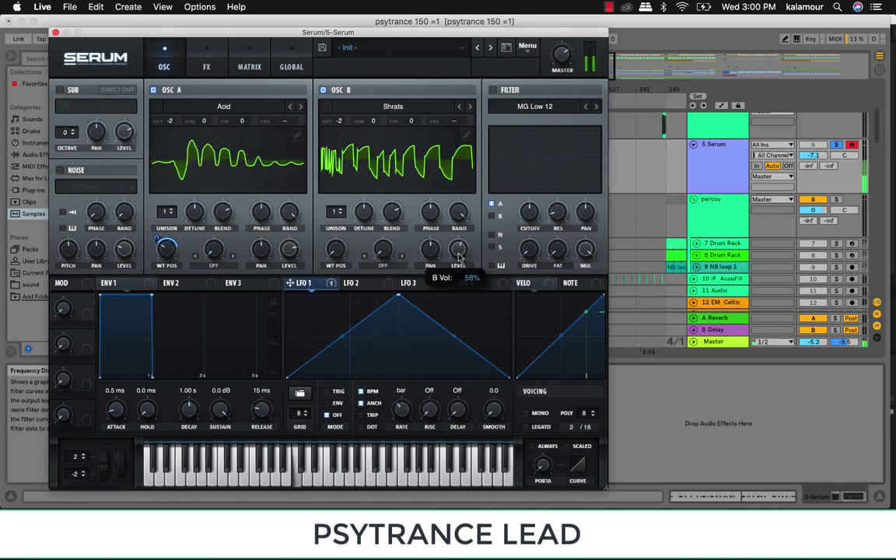
Step: Assign LFO 1 to oscillator B's wavetable position and adjust the modulation depth
drag(335, 249, 308, 303)
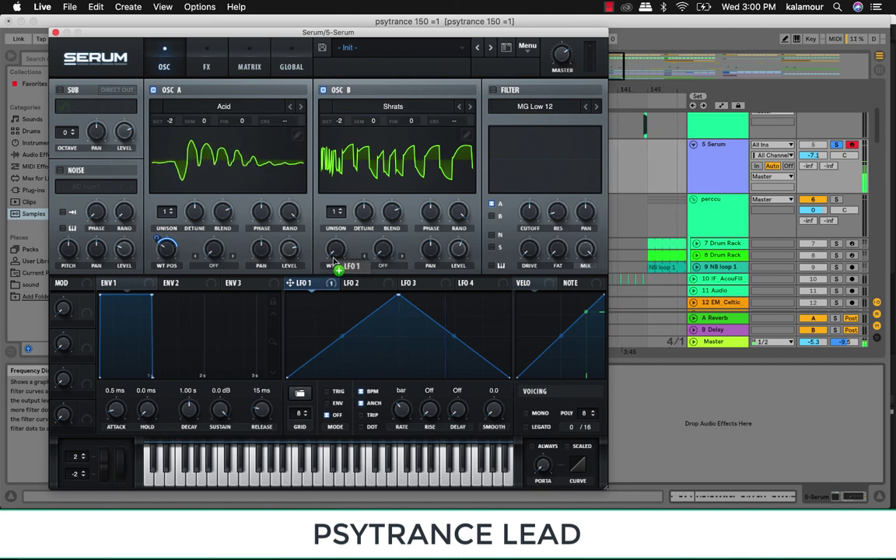
drag(335, 261, 334, 249)
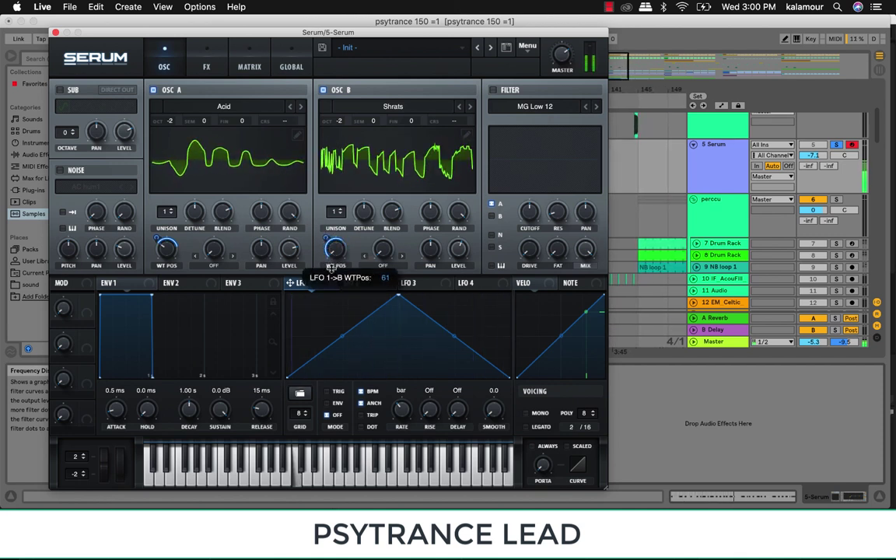
drag(332, 267, 339, 255)
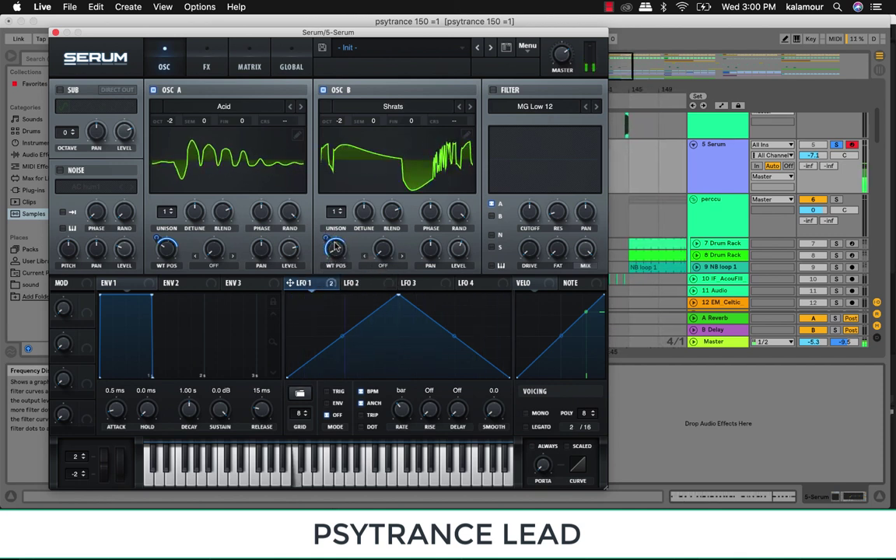
Step: Enable Serum's filter and set its type to Formant-I from the Misc category
click(492, 90)
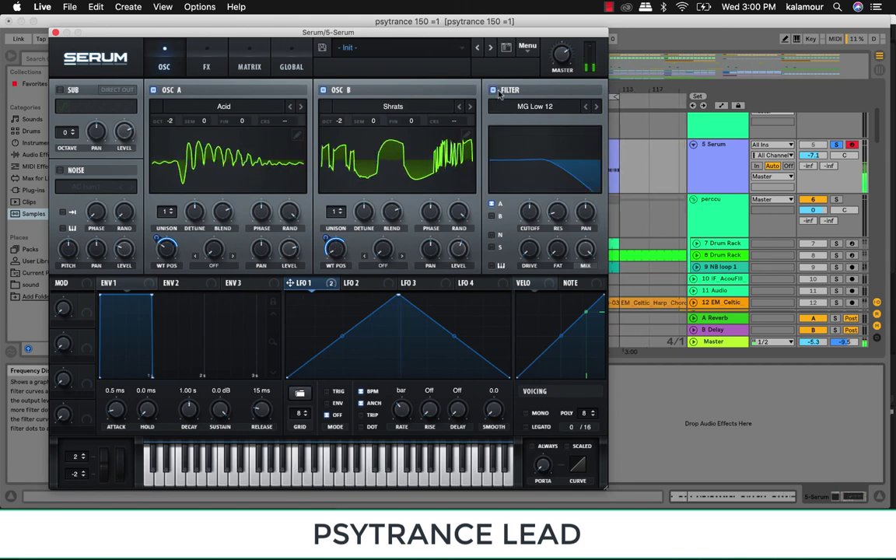
click(535, 106)
mouse_move(540, 125)
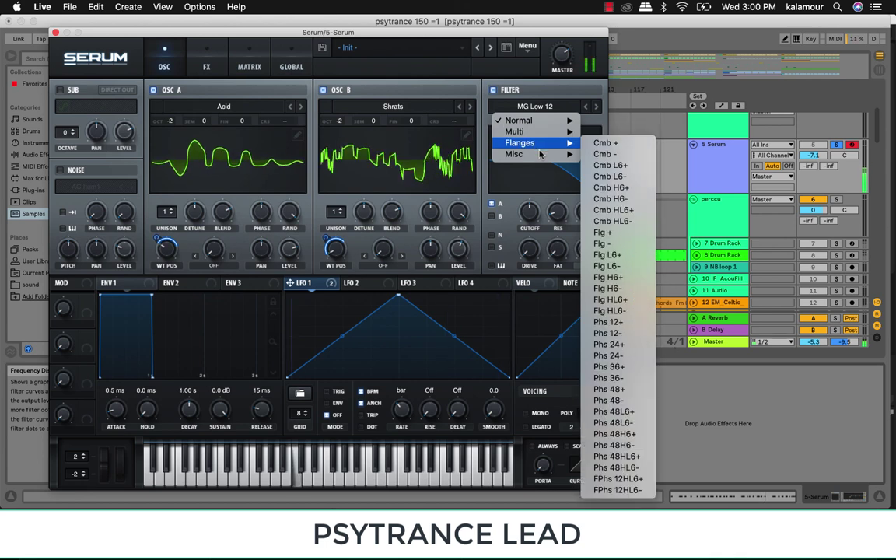
mouse_move(576, 155)
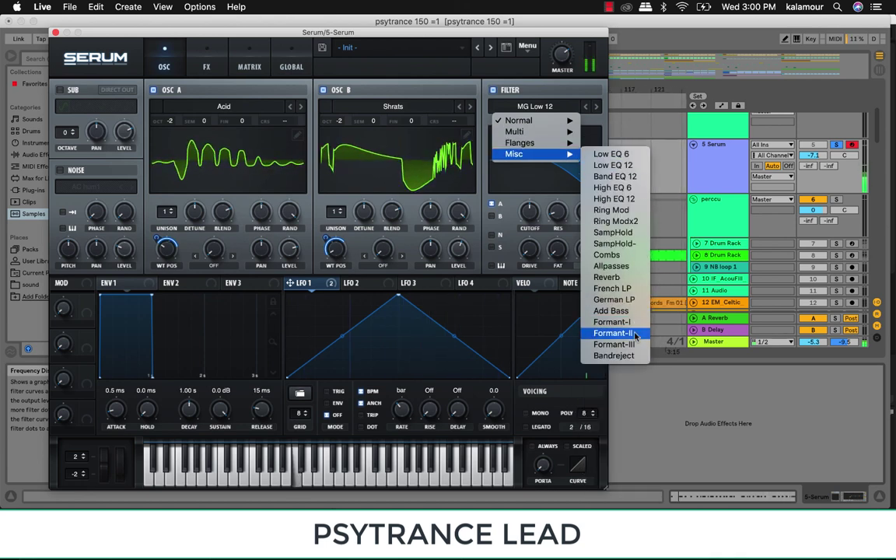
click(612, 321)
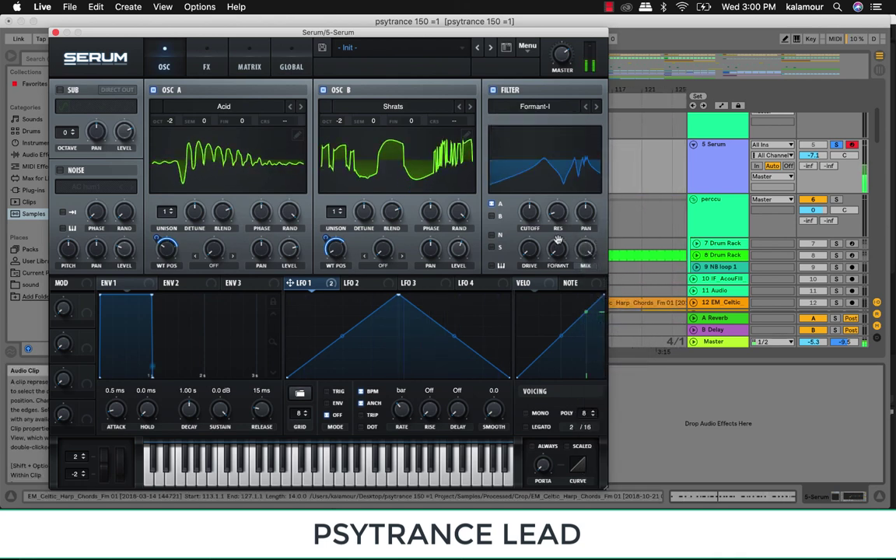
Step: Route oscillator B through the Formant-I filter and adjust the filter's resonance and cutoff
click(493, 218)
drag(529, 222, 515, 267)
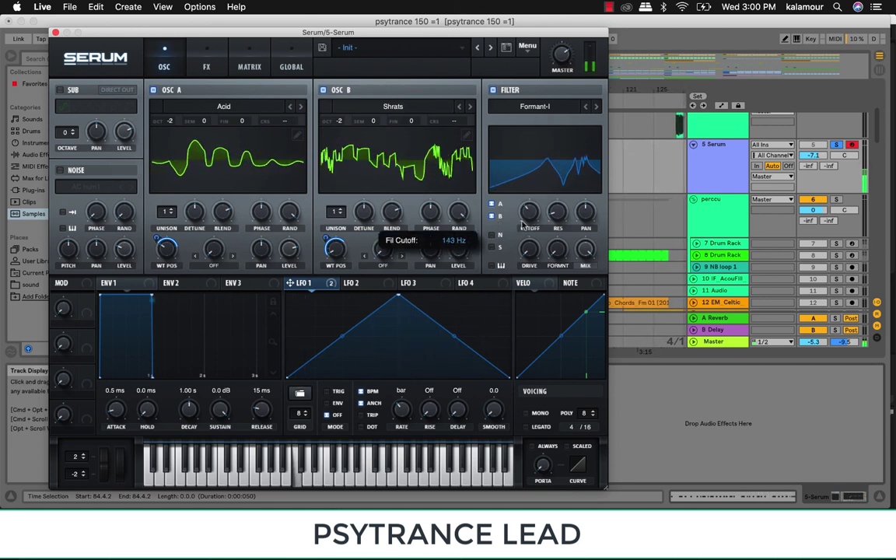
drag(557, 213, 560, 182)
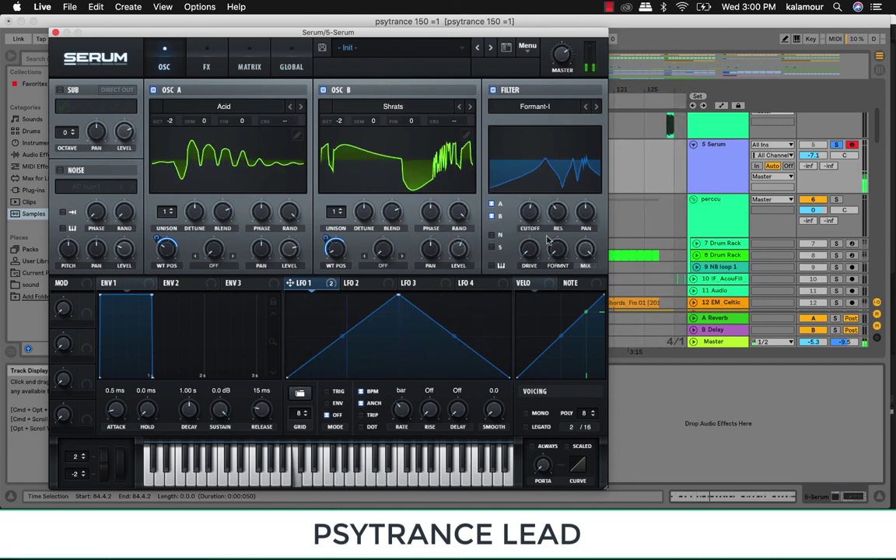
drag(529, 211, 526, 237)
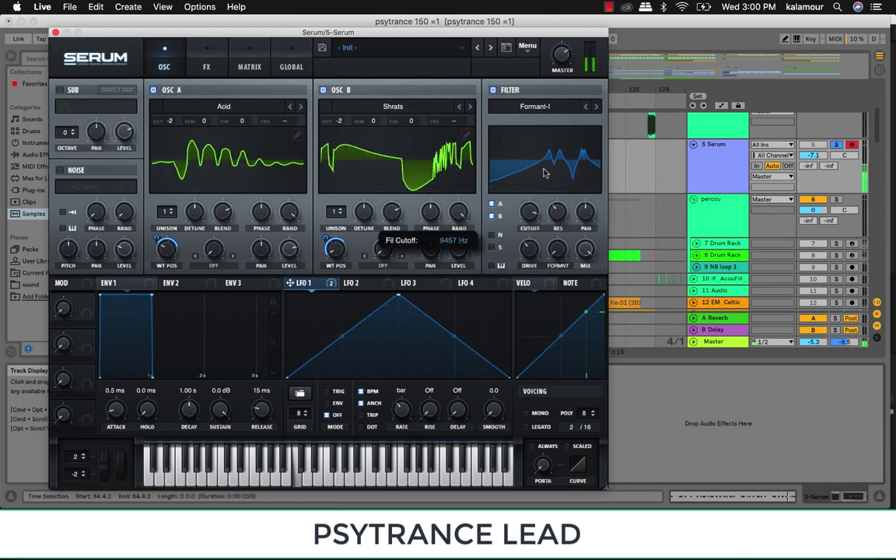
drag(545, 173, 531, 223)
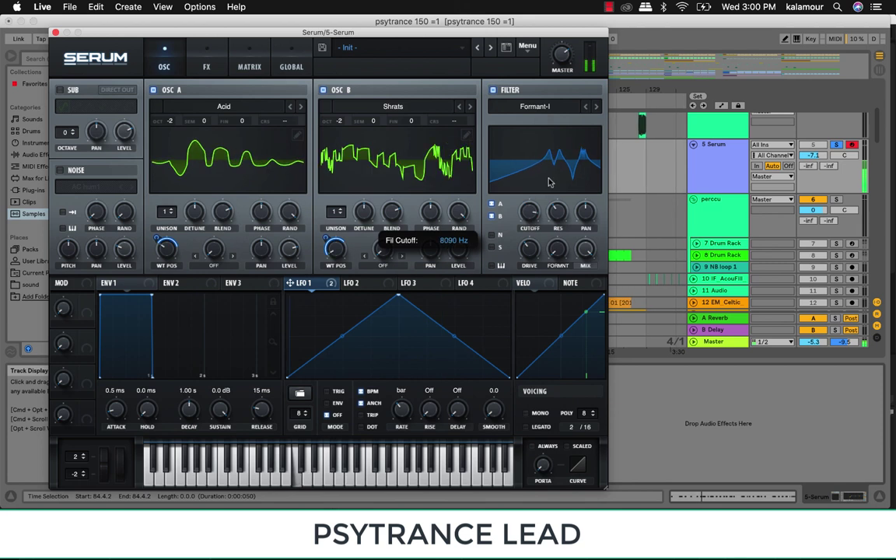
drag(549, 182, 542, 189)
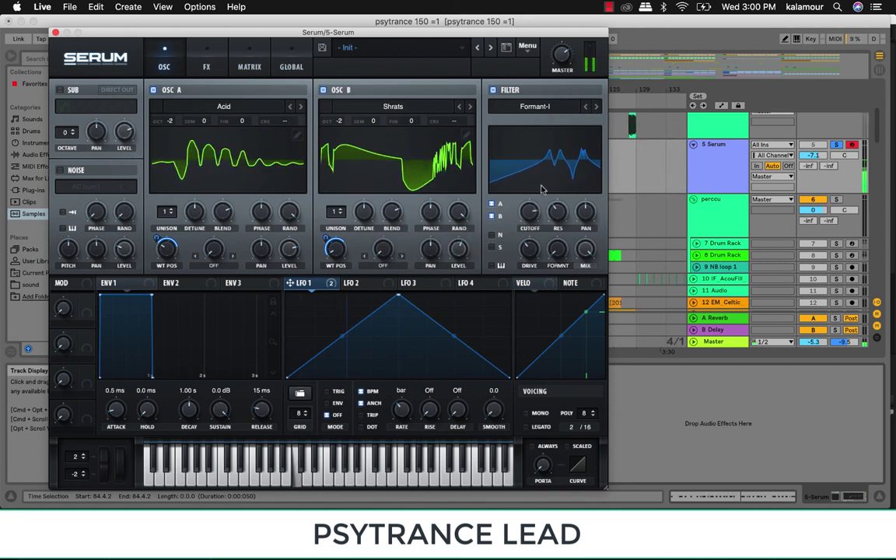
Step: Modulate the filter cutoff with LFO 2, adjust the modulation depth and set the LFO's rate to 2 bars
click(360, 282)
drag(295, 283, 551, 208)
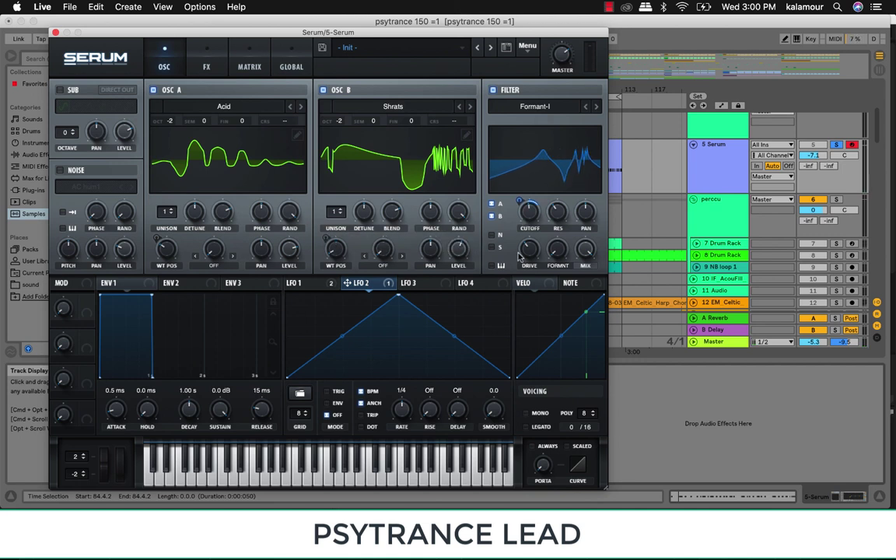
drag(521, 199, 519, 218)
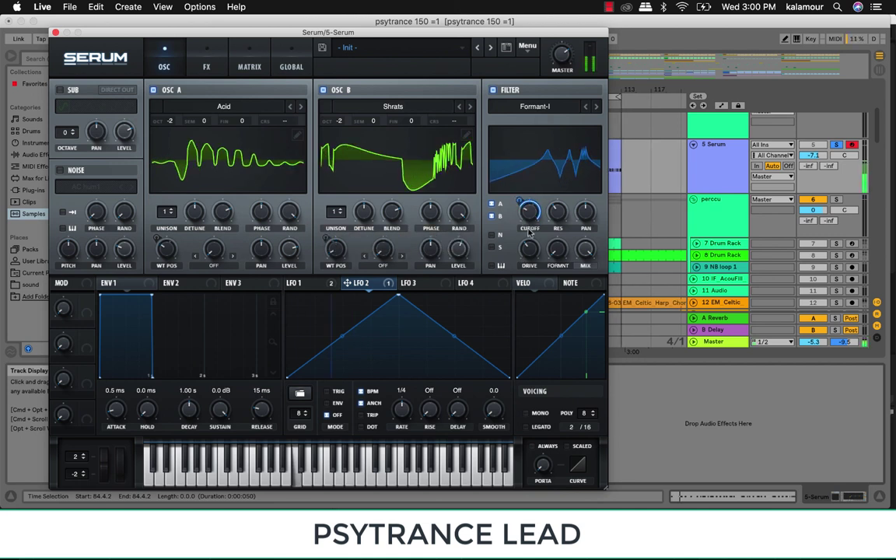
drag(402, 413, 406, 427)
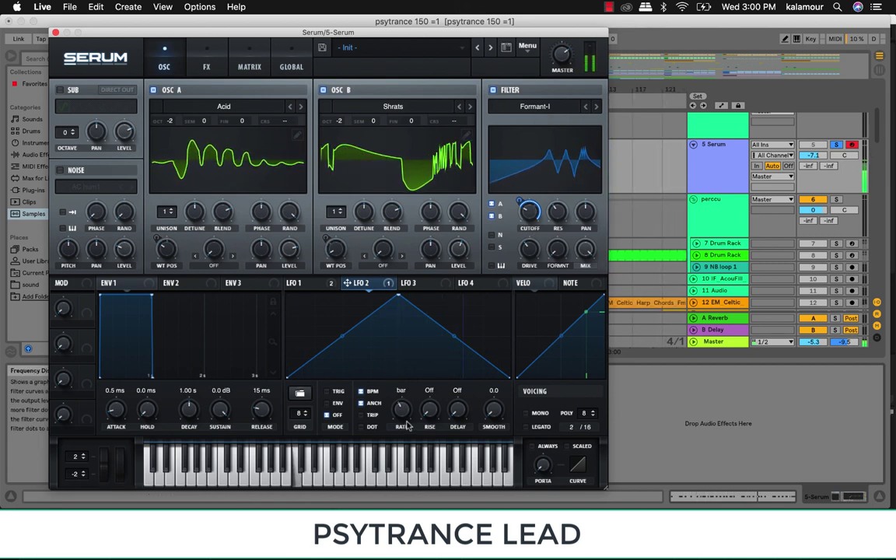
drag(406, 424, 404, 436)
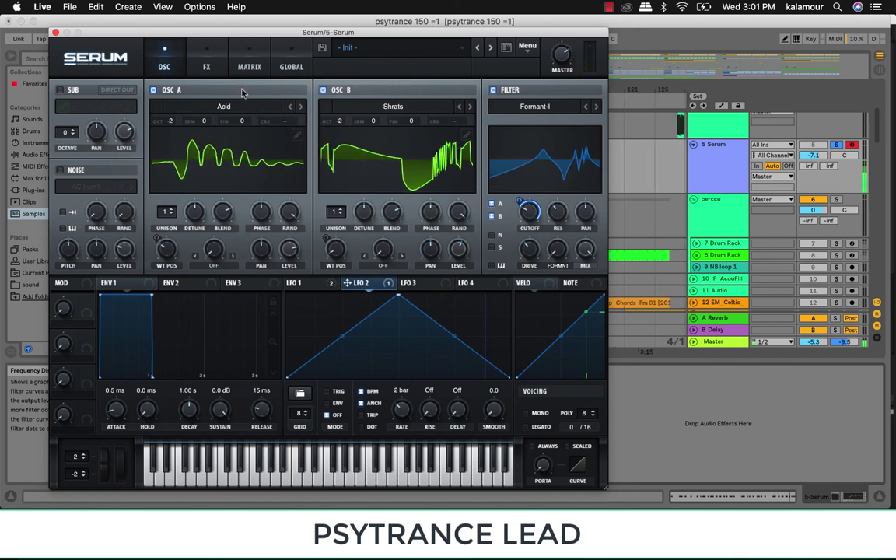
Step: Enable the Hyper/Dimension effect with a Hyper mix of about 30% and add a HardClip distortion
click(217, 63)
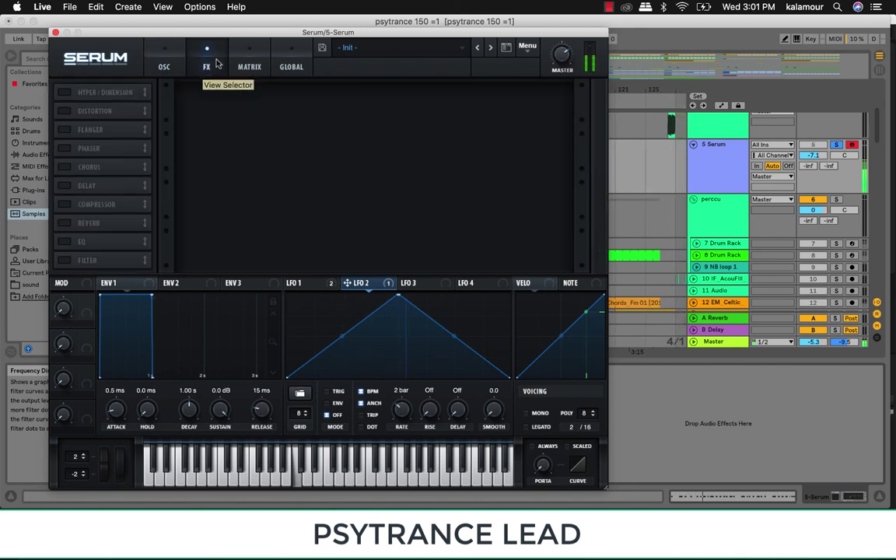
click(66, 93)
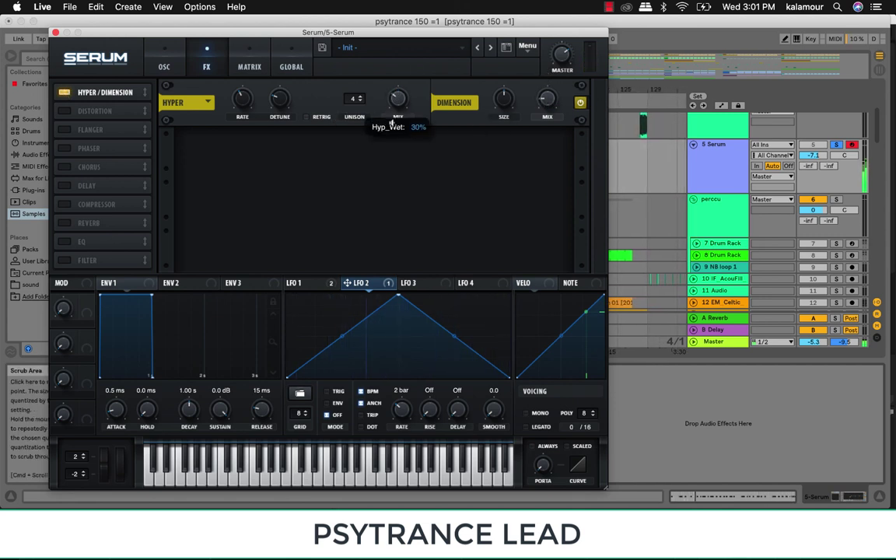
click(64, 110)
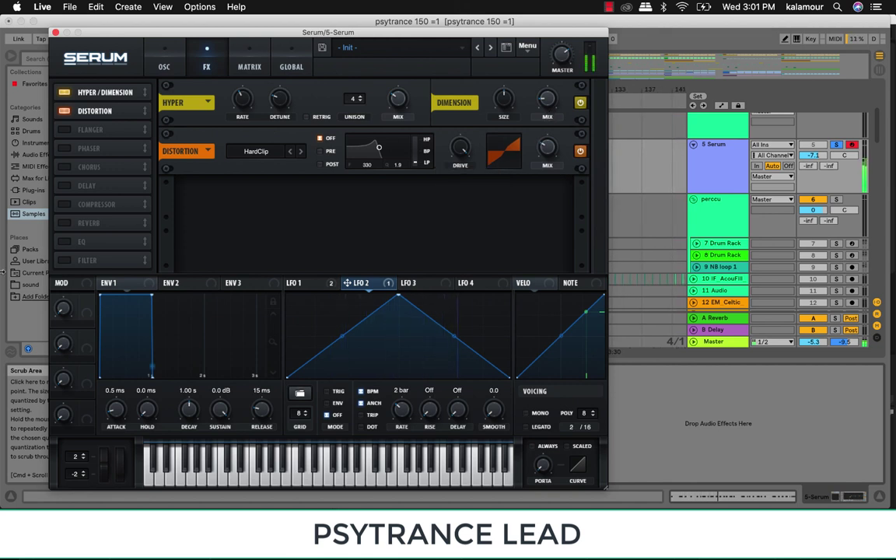
Step: Enable reverb with a size of about 29% and a ping-pong delay at 1/4 left and 1/8 right, with its filter at 781
click(65, 224)
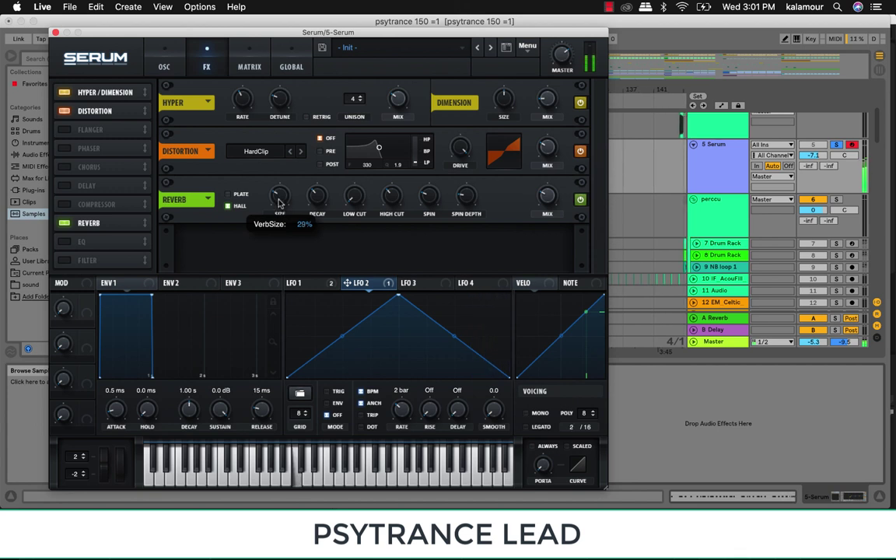
click(65, 185)
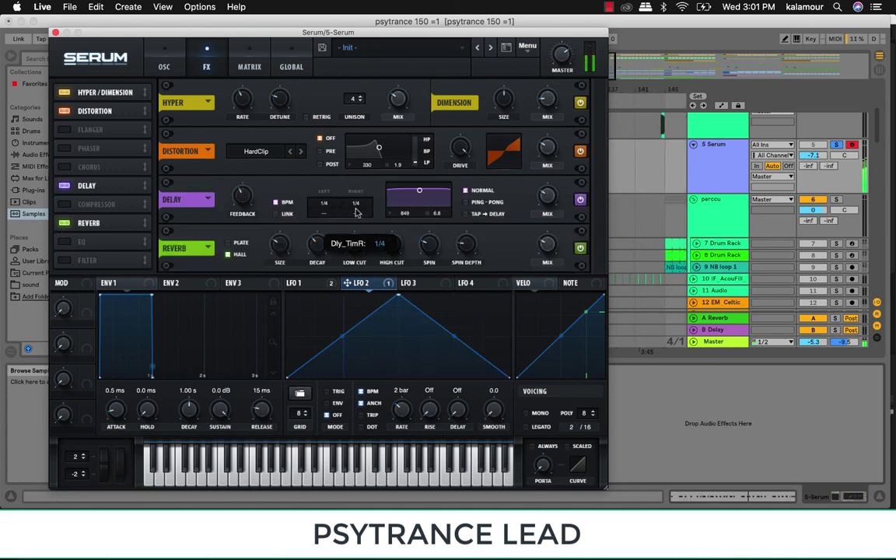
click(470, 202)
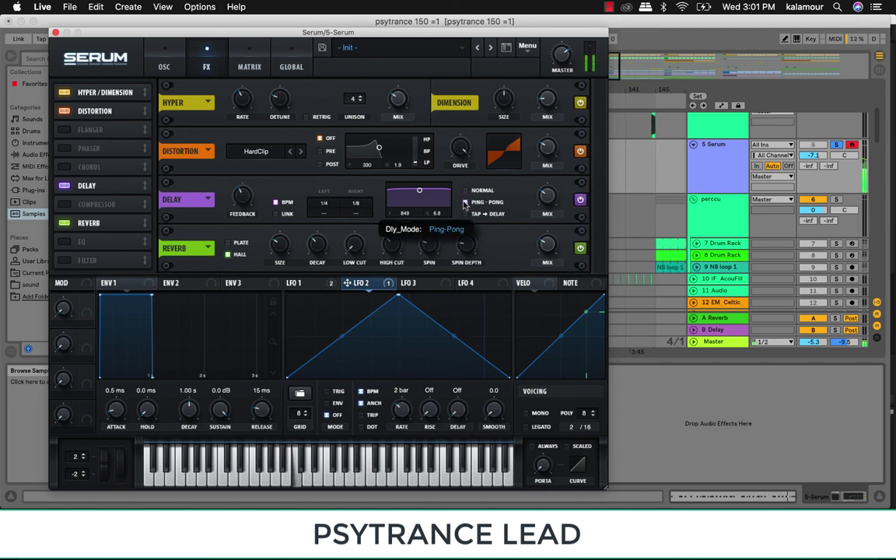
drag(419, 191, 420, 196)
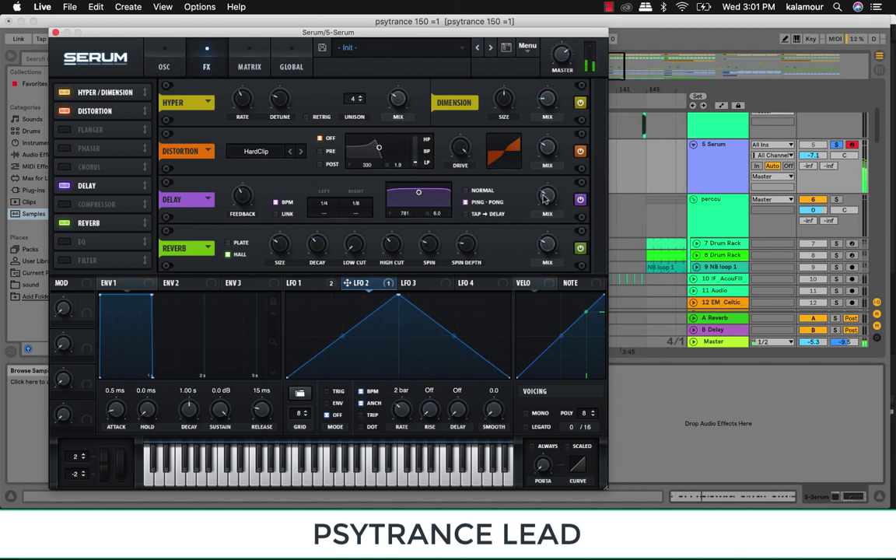
mouse_move(546, 194)
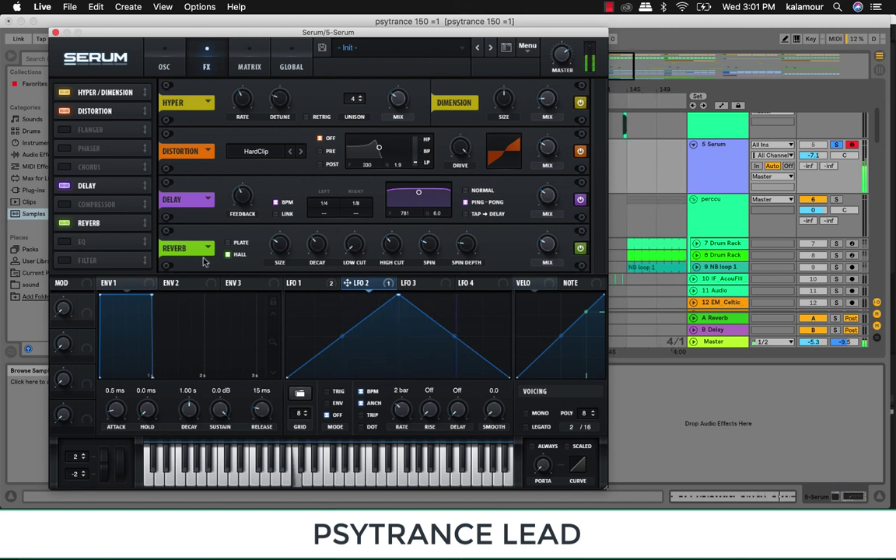
Step: Enable the Flanger effect and adjust its wet/dry mix
click(65, 130)
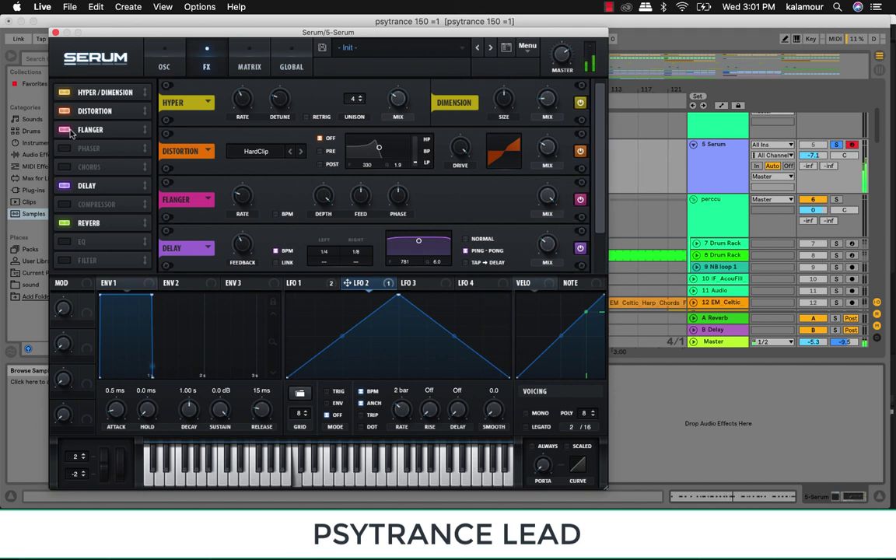
drag(549, 204, 539, 242)
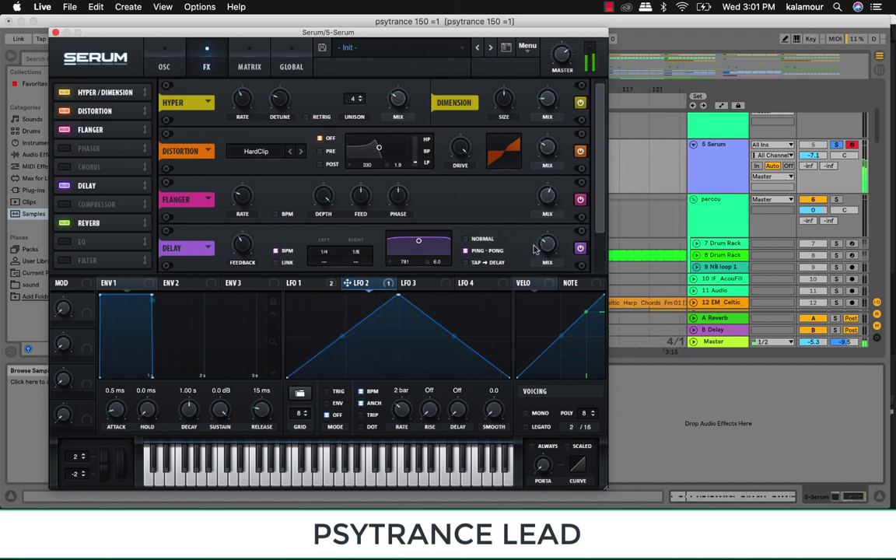
drag(546, 199, 544, 207)
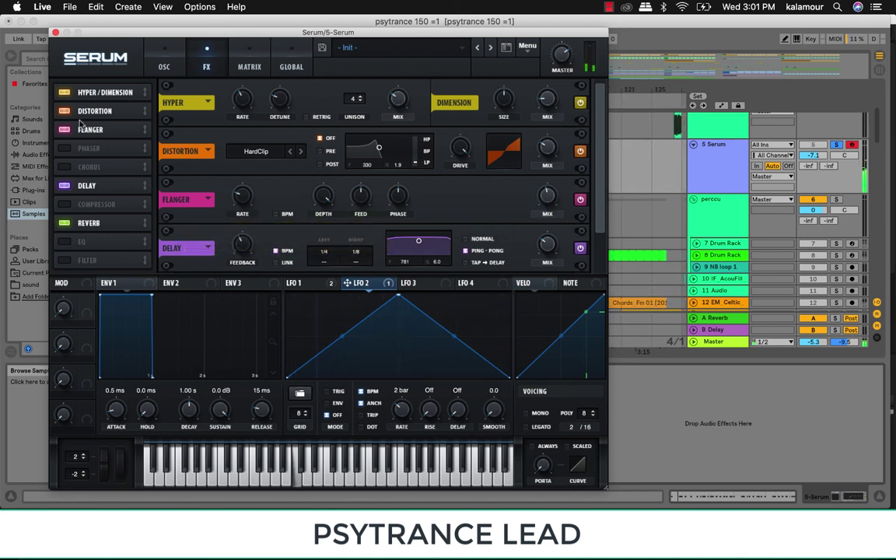
Step: Check the master spectrum in Voxengo SPAN and set the Serum track's volume to -10.9 dB
click(55, 33)
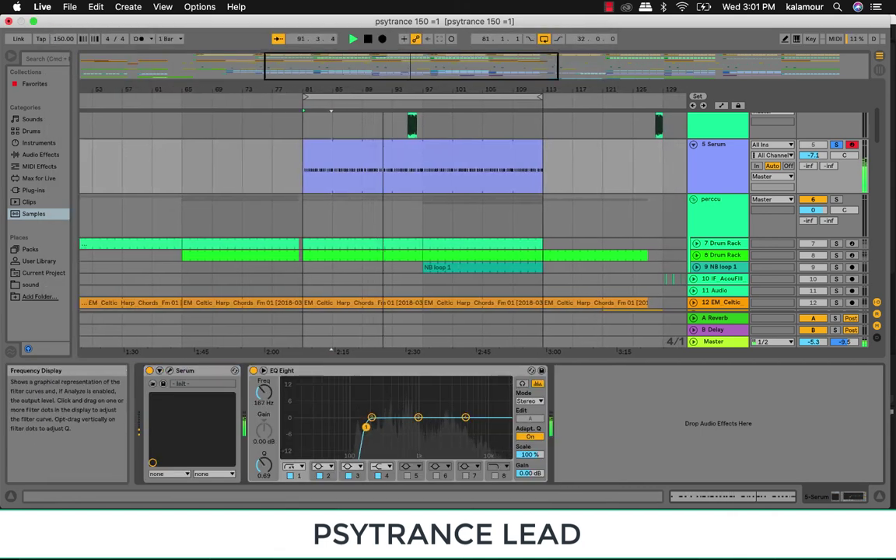
click(714, 342)
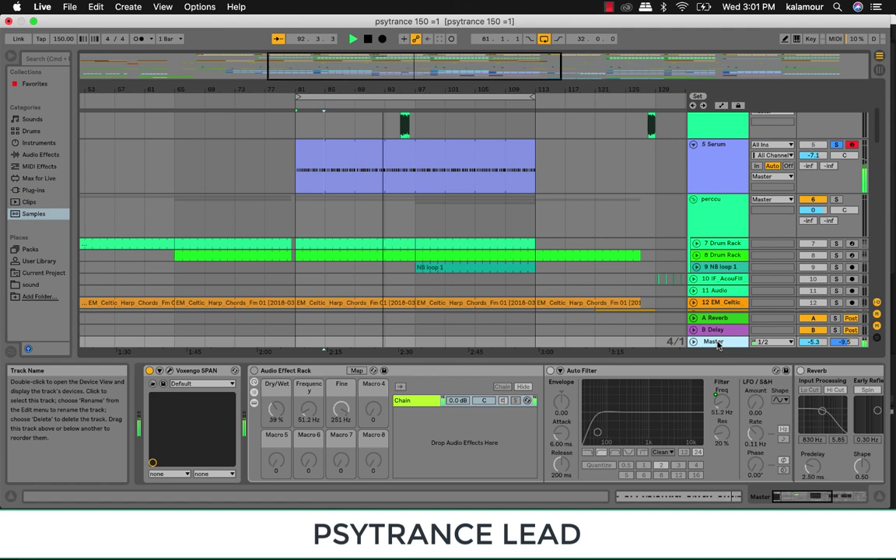
click(172, 371)
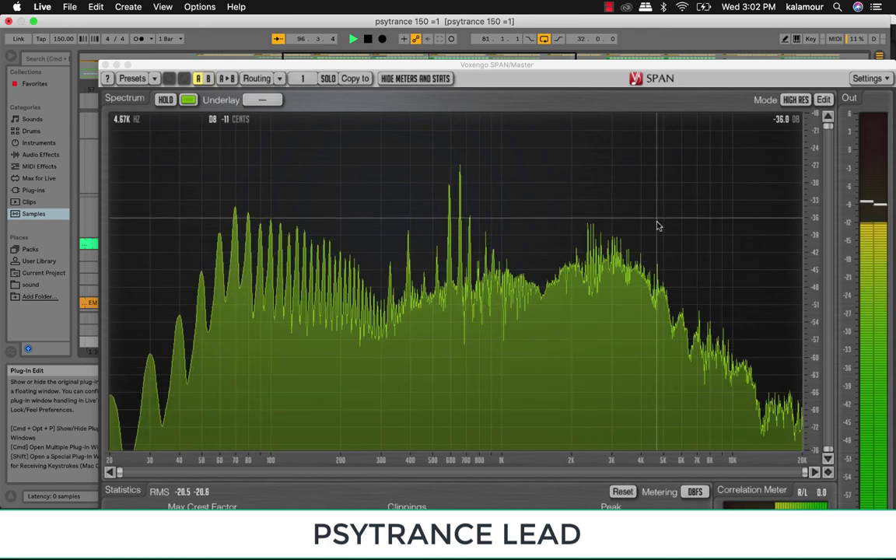
key(super+alt+p)
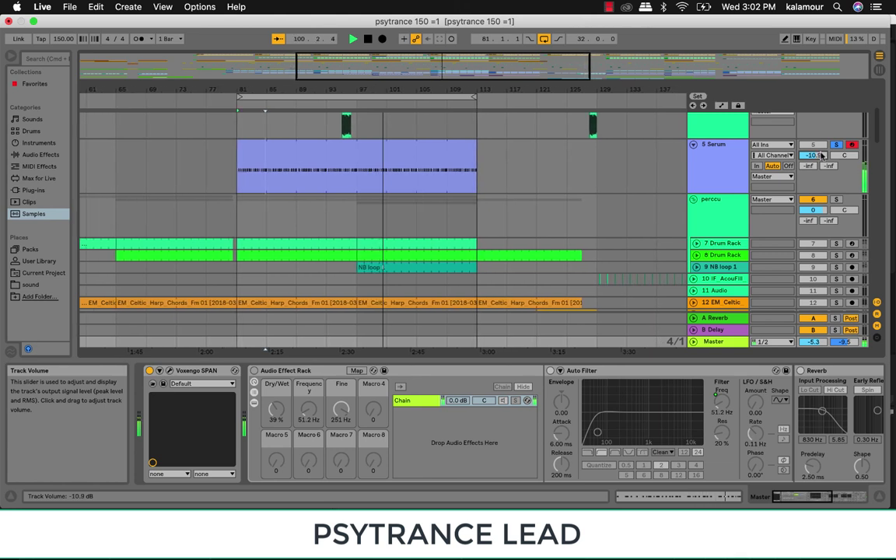
Step: Solo the NB3 Zap 2 track 16 and the Instrument track to audition them with the lead and drums
scroll(820, 156, up, 5)
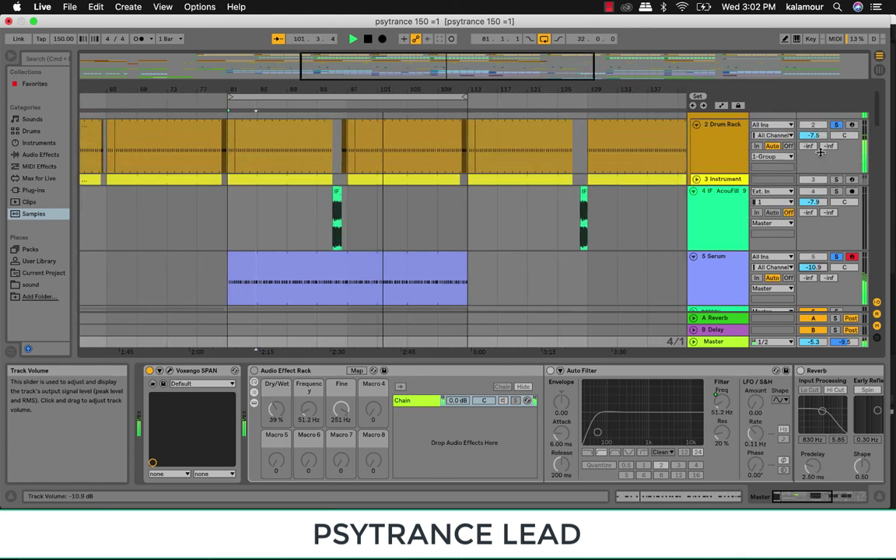
scroll(793, 204, down, 10)
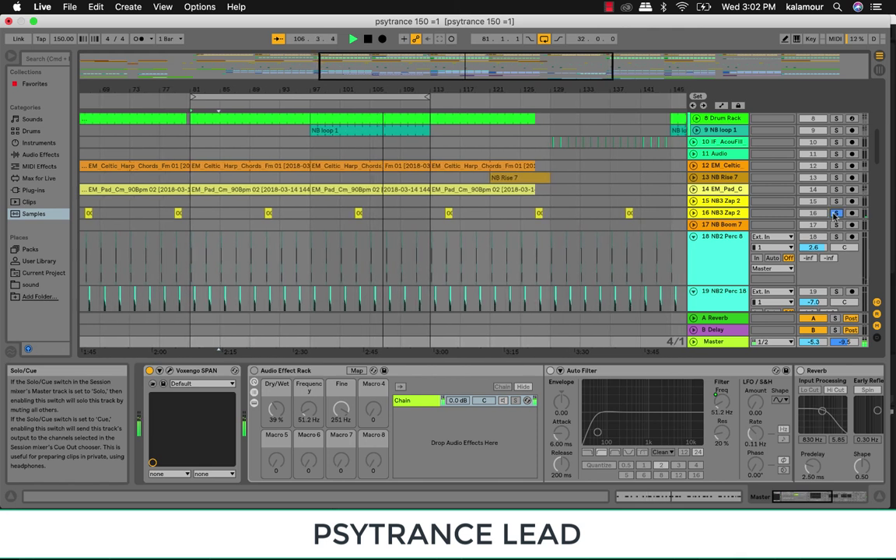
scroll(834, 216, up, 8)
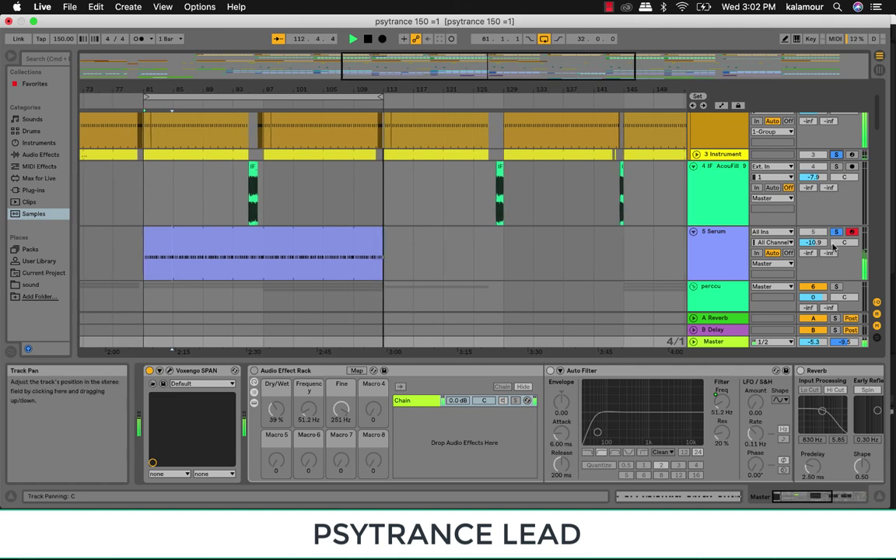
Step: Solo the perccu group, its tracks 7 to 11 and the IF AcouFill track to audition the lead with percussion
scroll(833, 219, down, 3)
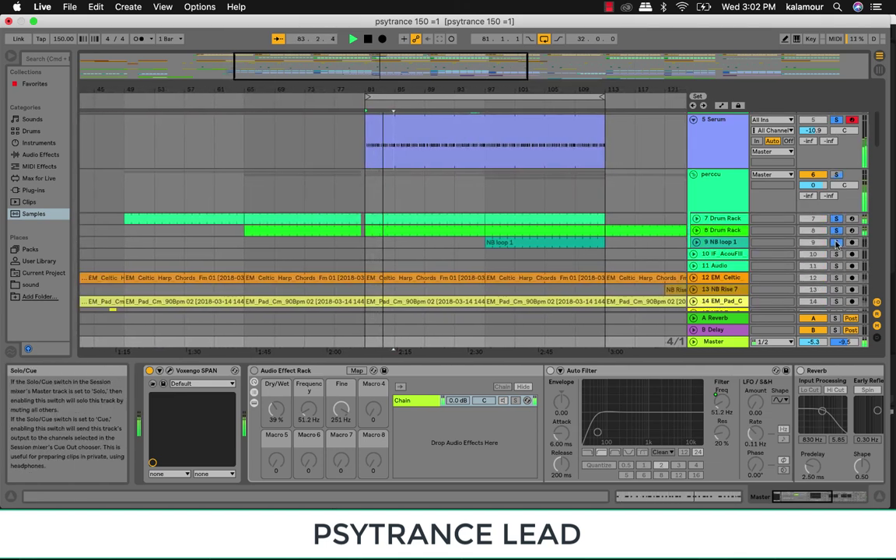
scroll(634, 225, down, 3)
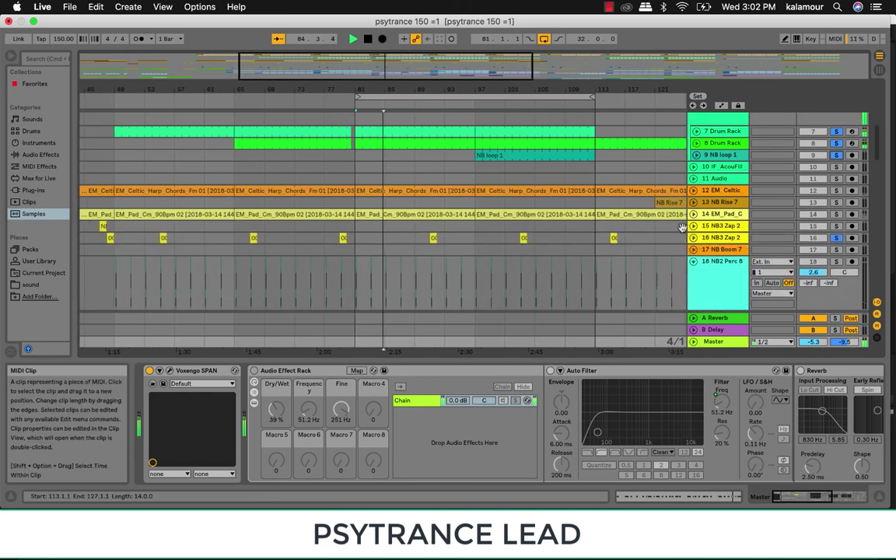
scroll(682, 228, up, 5)
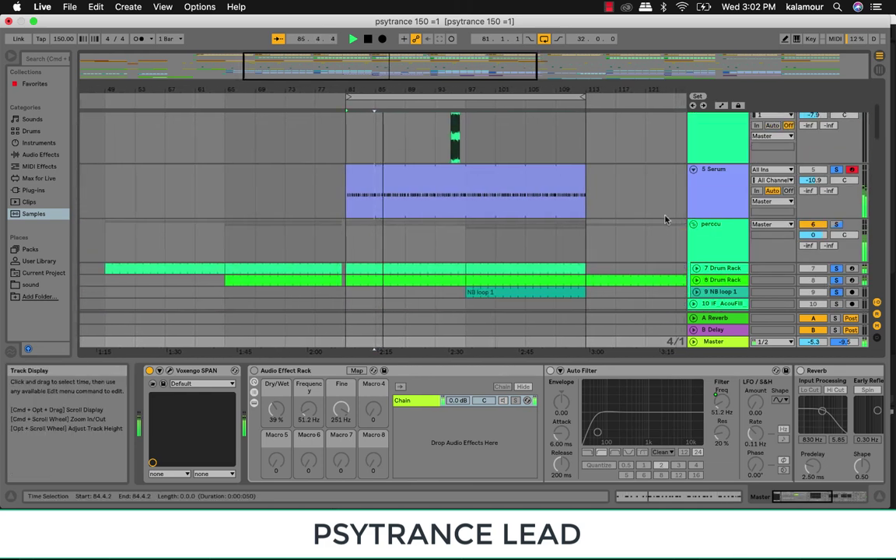
scroll(803, 251, down, 5)
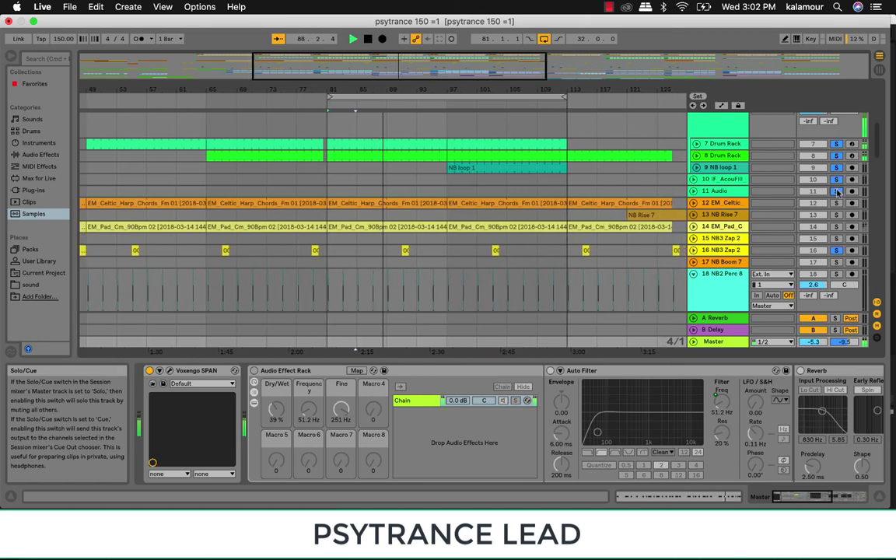
scroll(838, 192, up, 8)
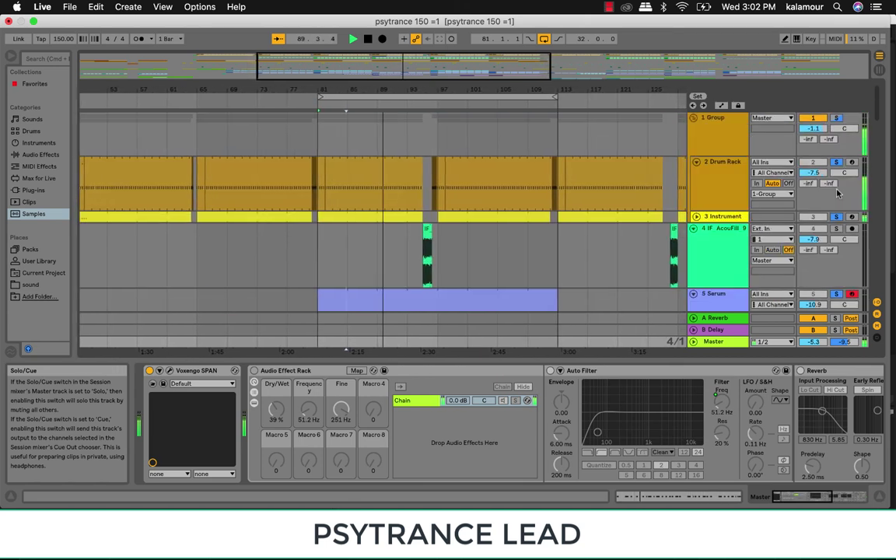
key(XF86AudioRaiseVolume)
key(XF86AudioRaiseVolume)
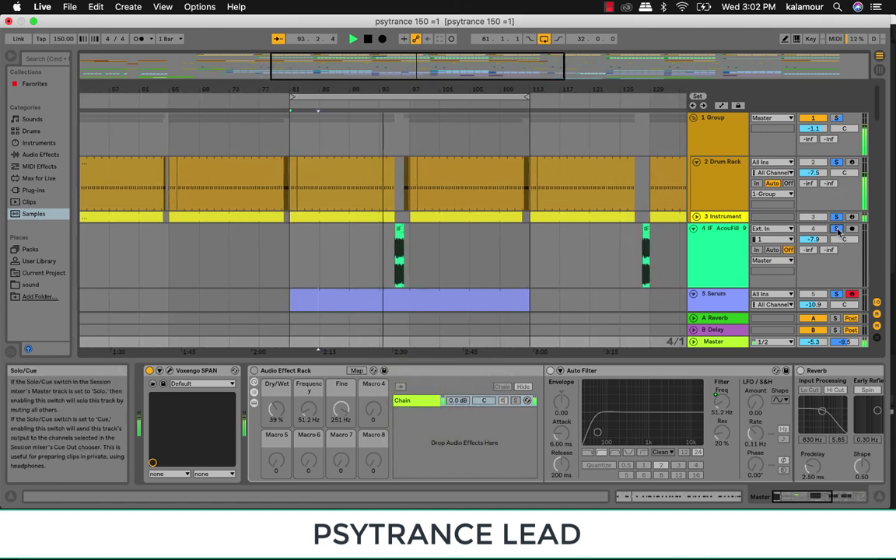
scroll(838, 231, down, 5)
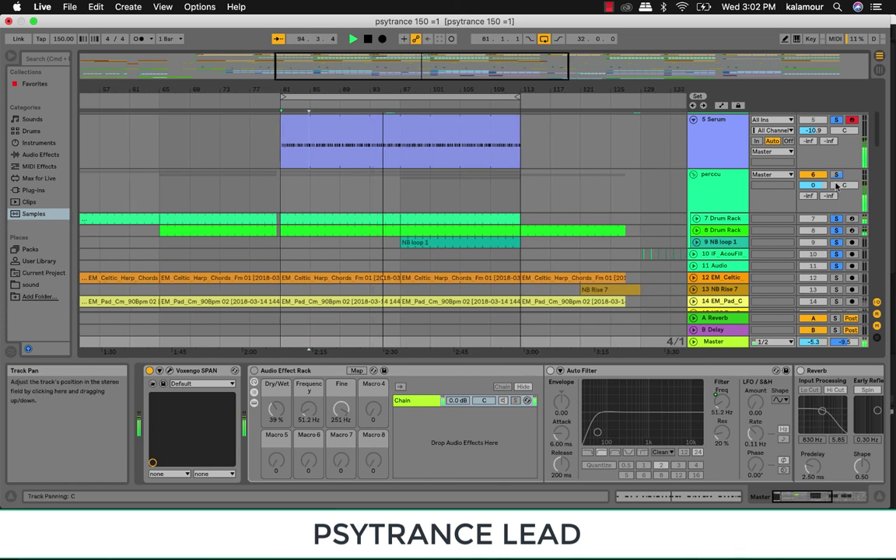
Step: Turn off all track solos and play the full arrangement with the lead
click(838, 267)
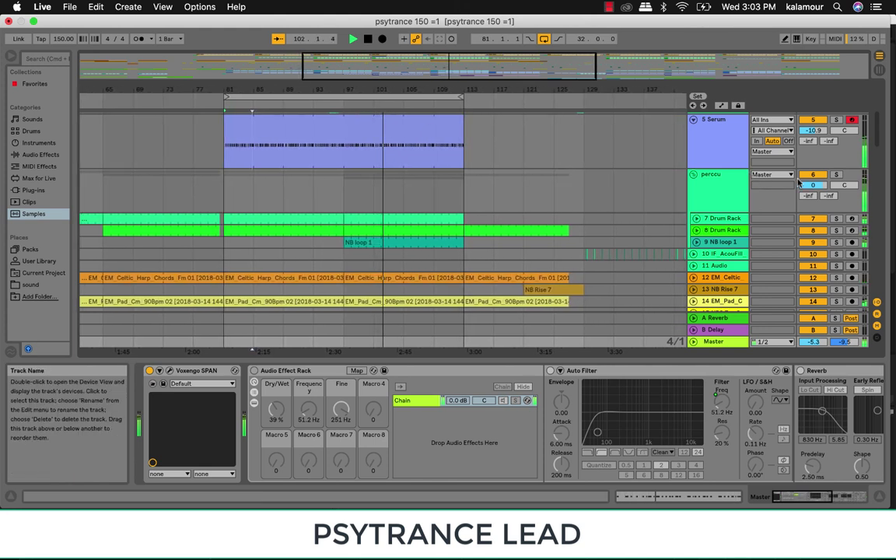
scroll(776, 203, down, 3)
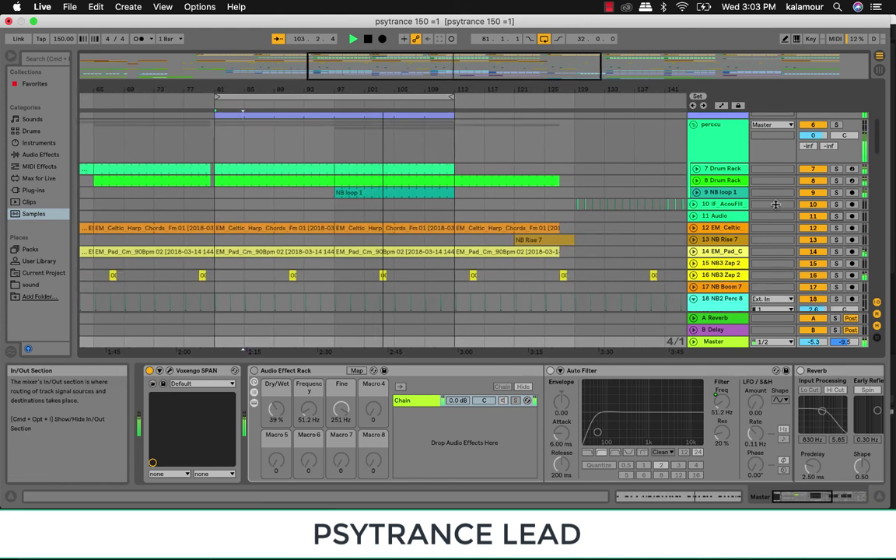
scroll(776, 204, up, 10)
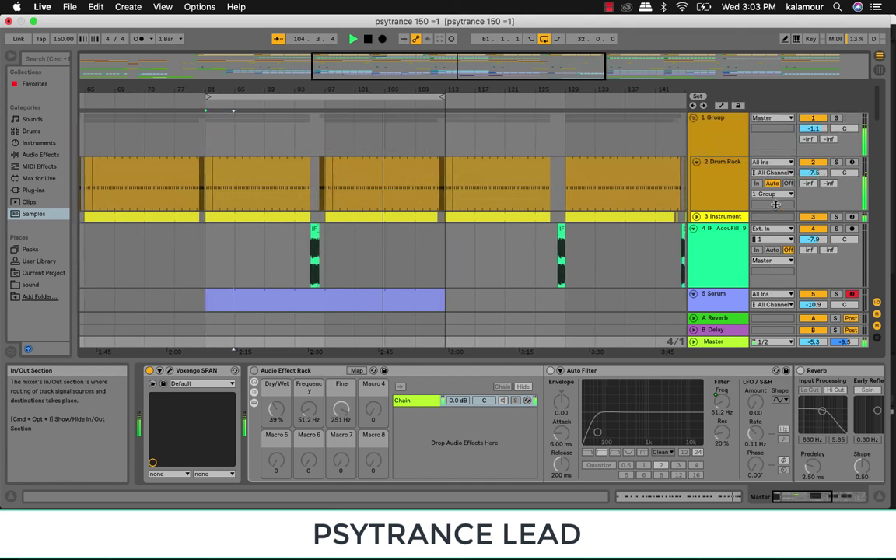
Step: Solo the Serum track and select its clip in the arrangement
scroll(775, 203, down, 3)
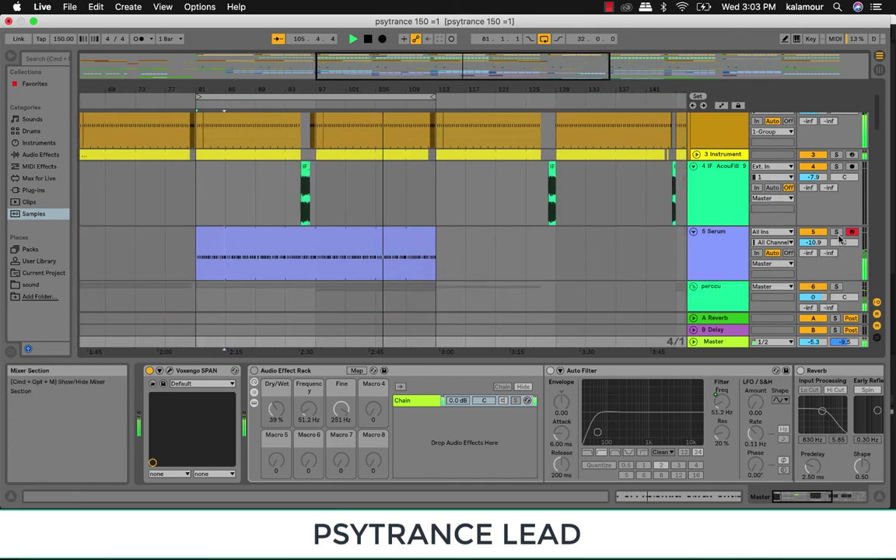
click(245, 235)
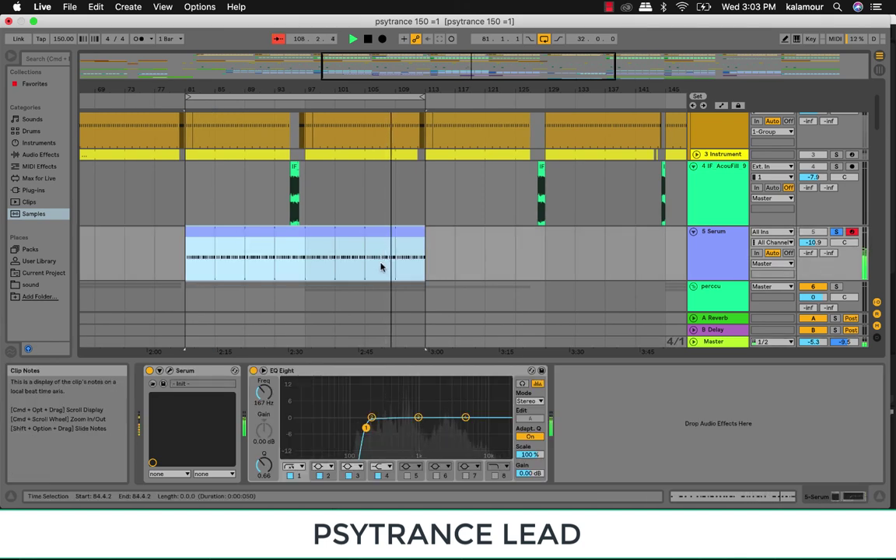
scroll(826, 170, up, 4)
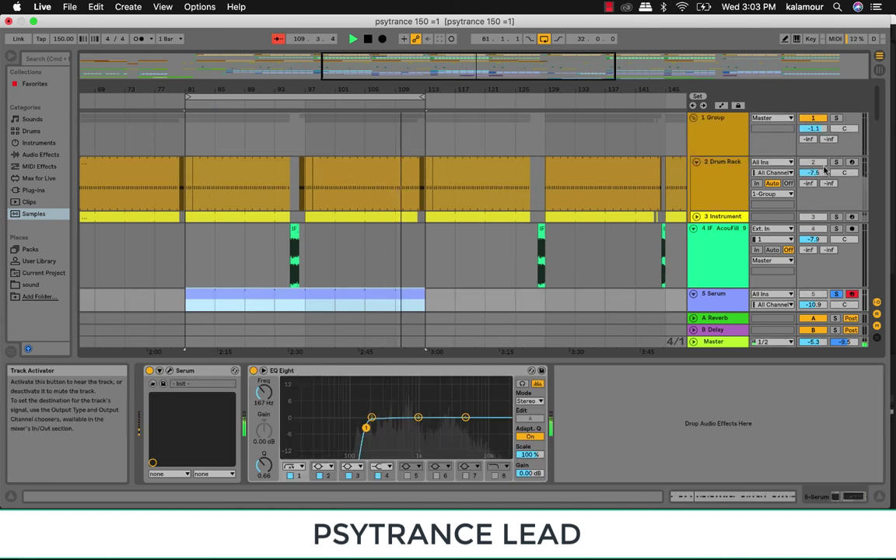